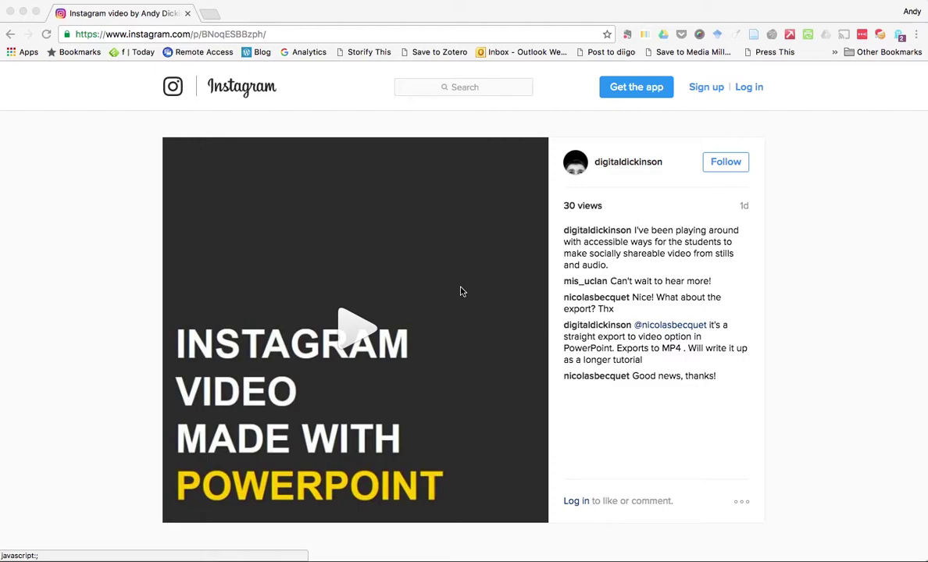
Play the sample Instagram video made with PowerPoint and pause it on the monument picture
left_click(461, 292)
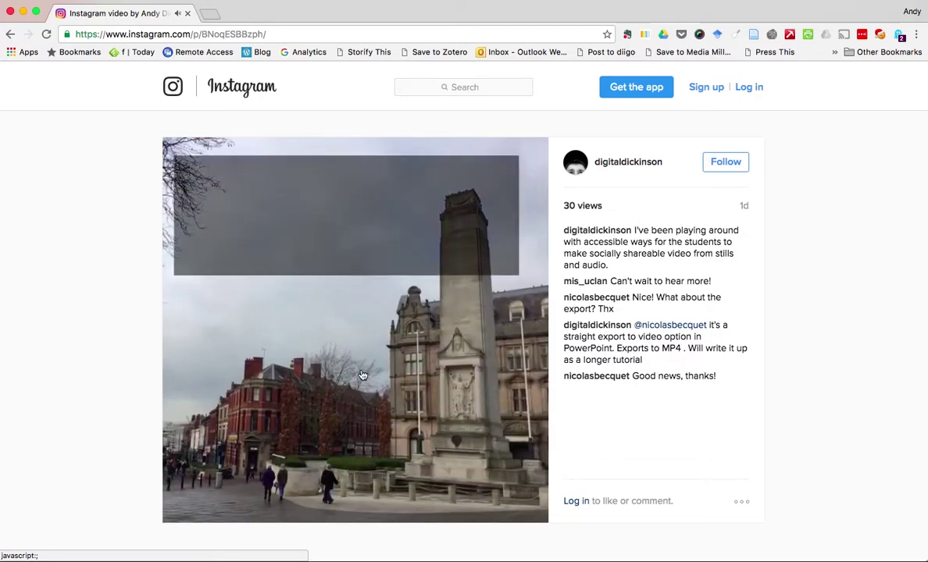
left_click(362, 375)
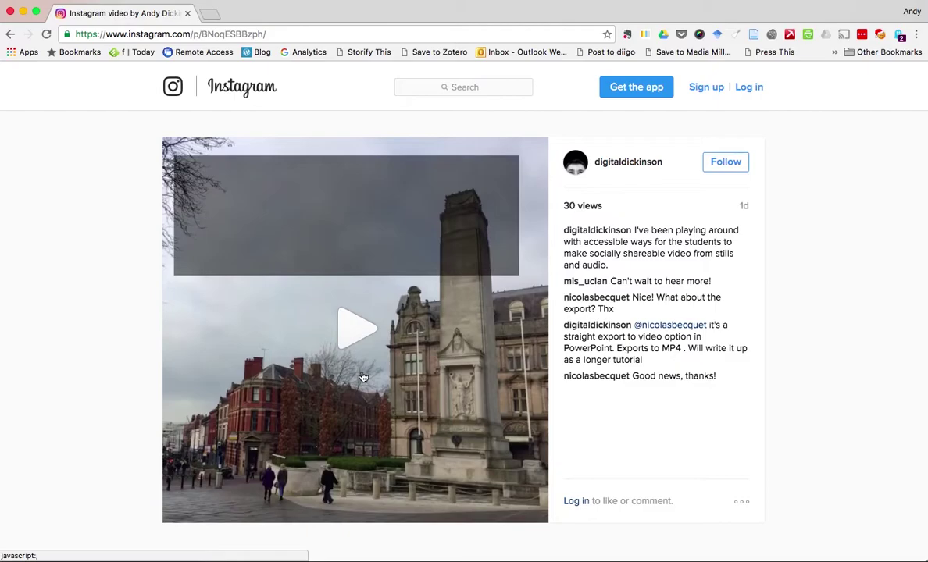
Switch to PowerPoint and view the export settings for creating a video
key("ctrl+Up")
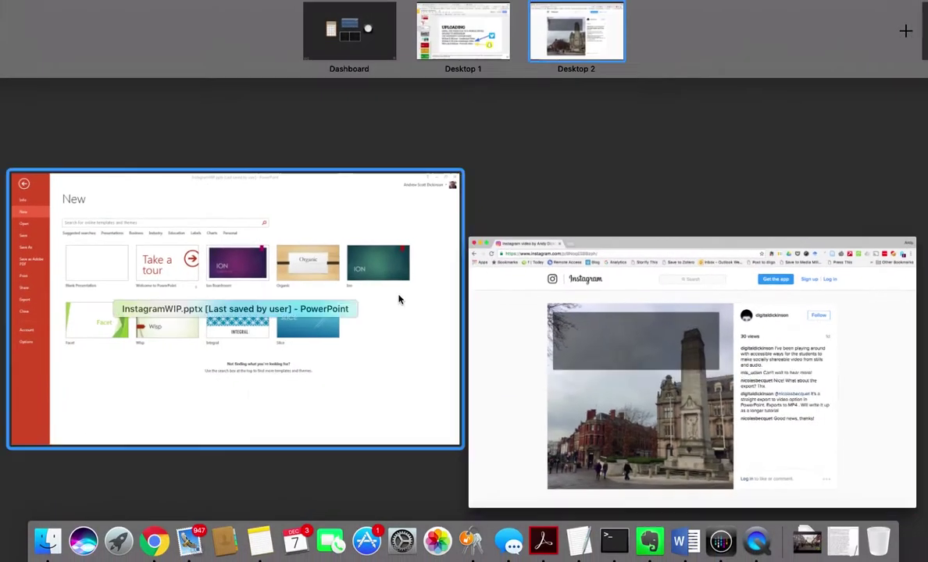
left_click(397, 300)
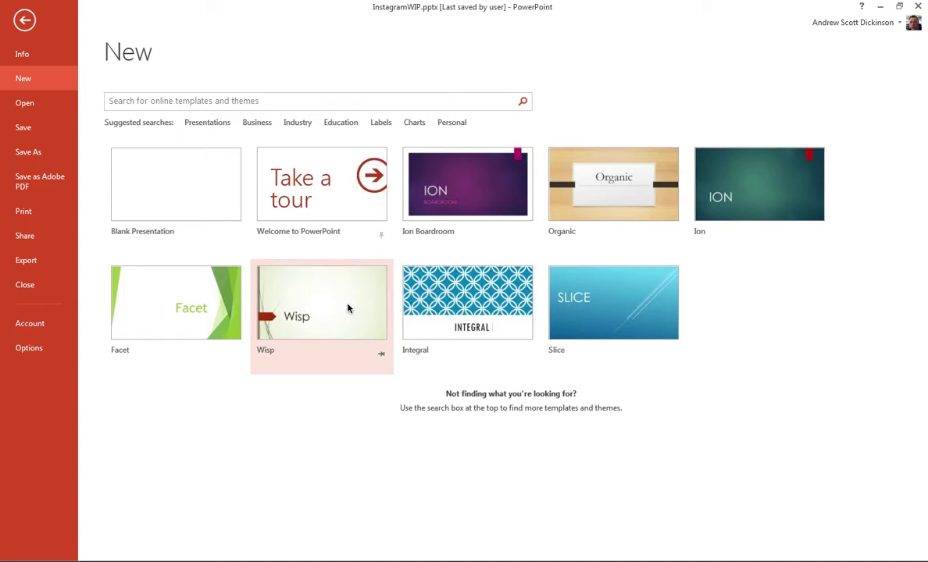
left_click(29, 262)
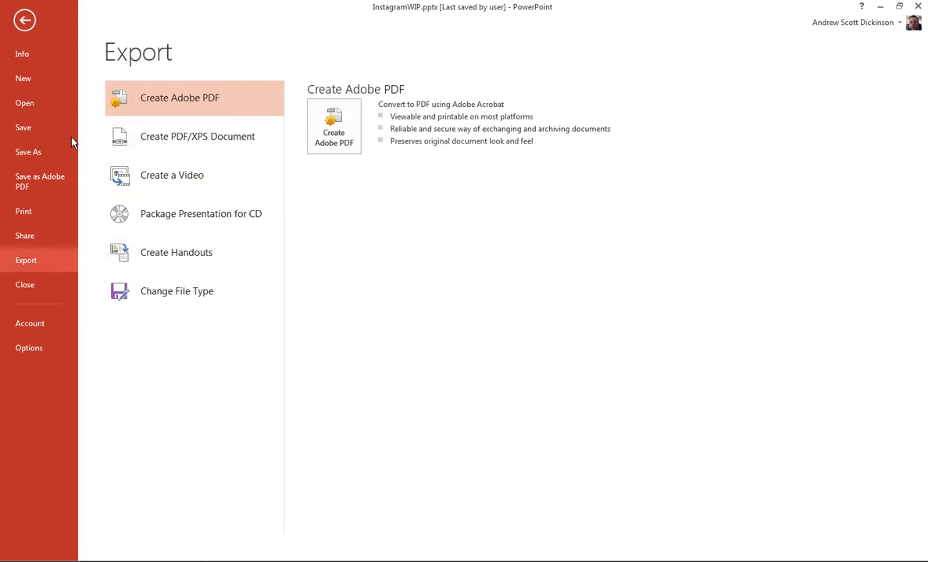
left_click(193, 177)
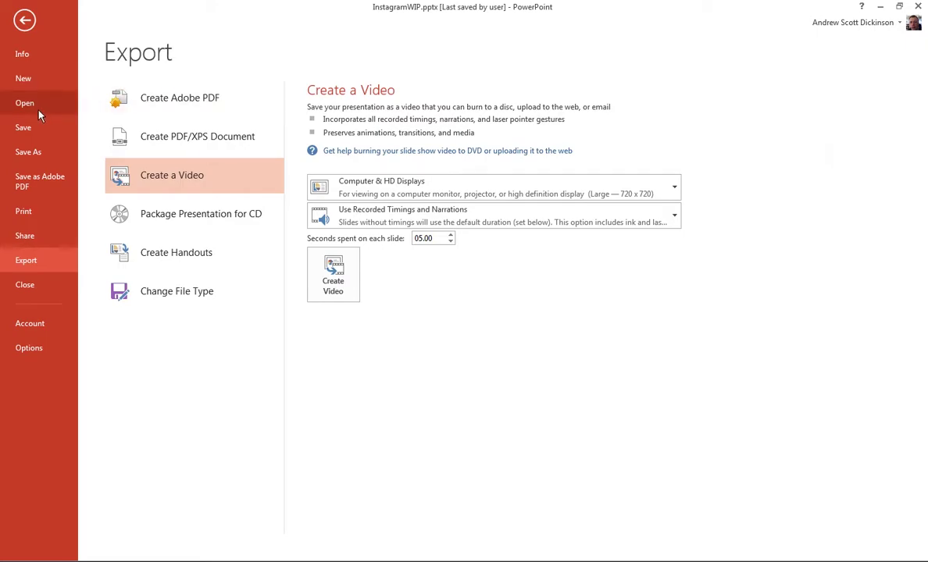
Create a new blank presentation
left_click(23, 81)
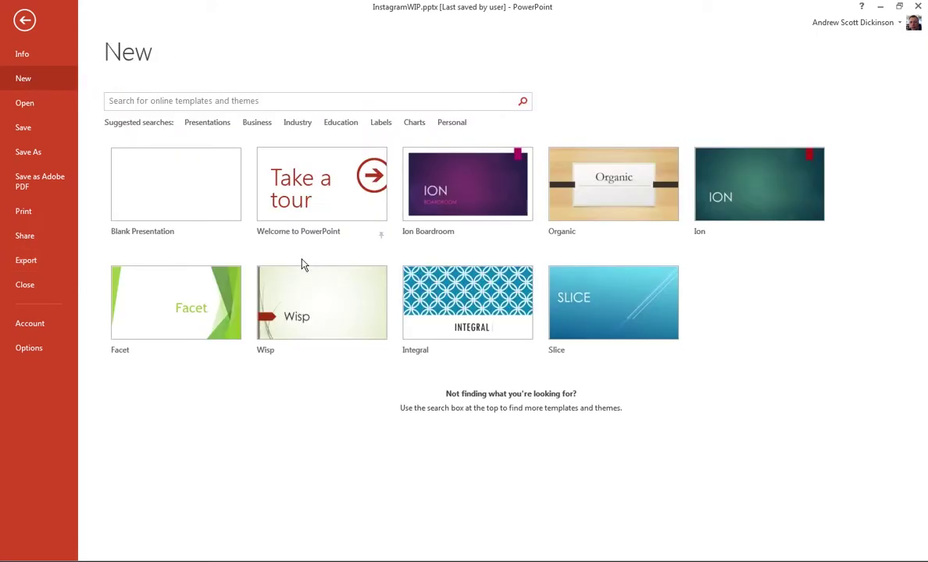
left_click(202, 198)
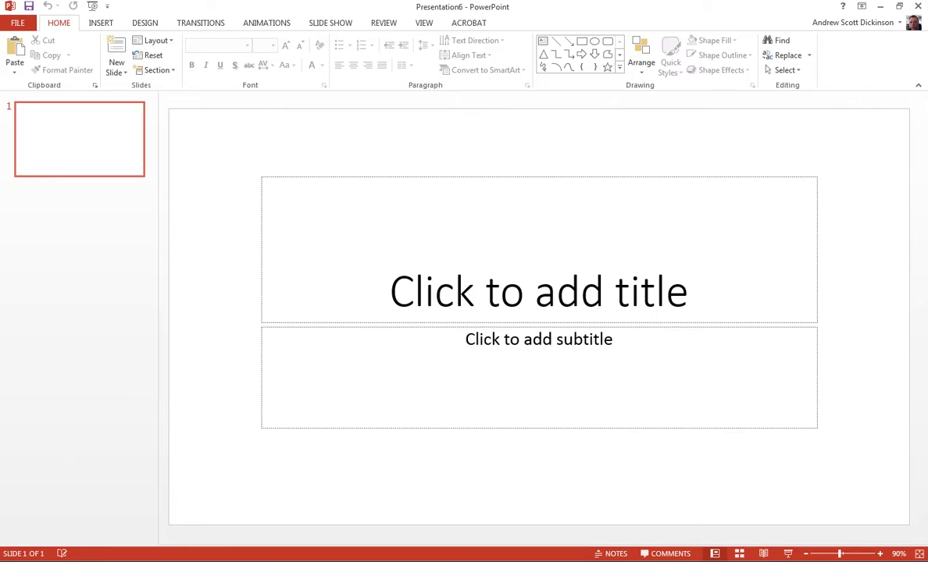
Set a custom slide size of 40 cm wide by 40 cm high, scaling the content with the Maximize option
left_click(146, 26)
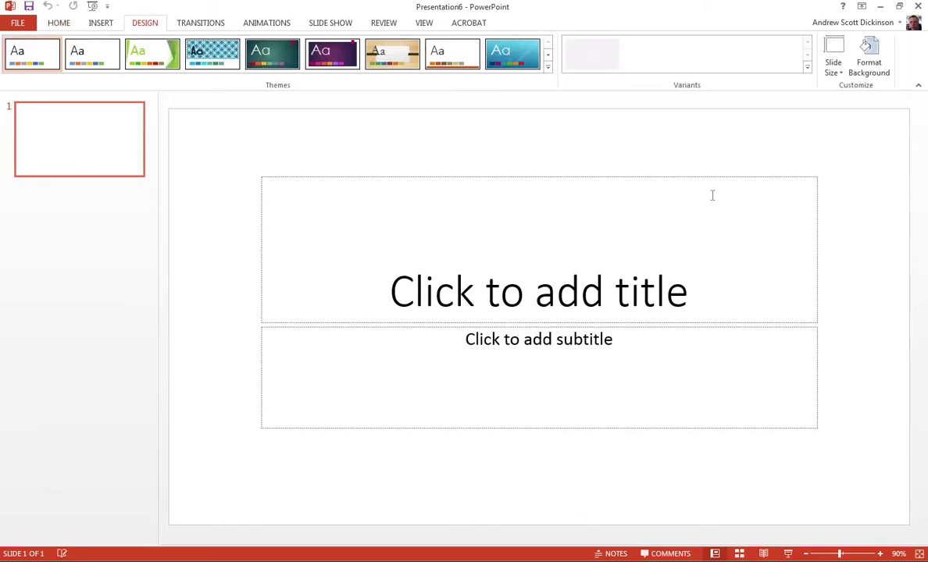
left_click(834, 62)
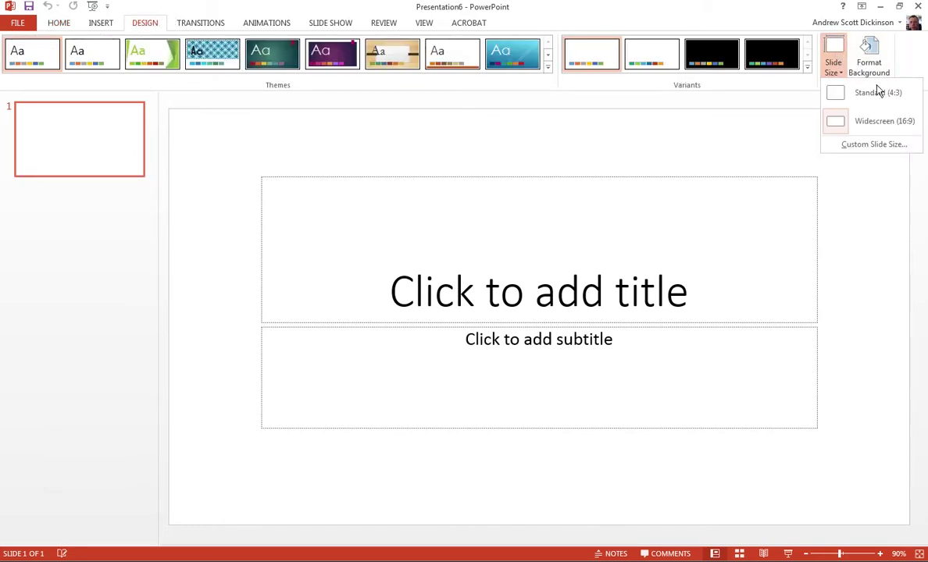
left_click(868, 145)
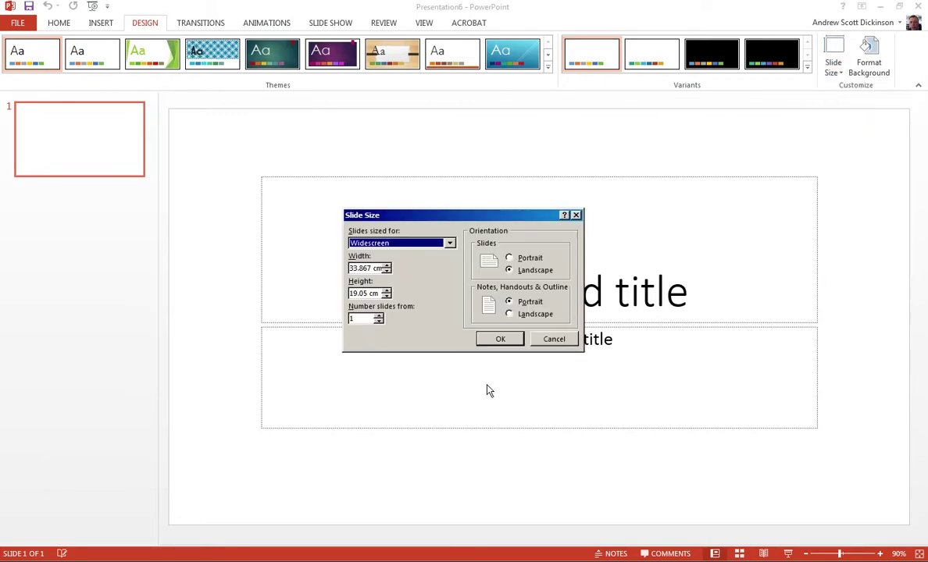
double_click(360, 268)
type("40")
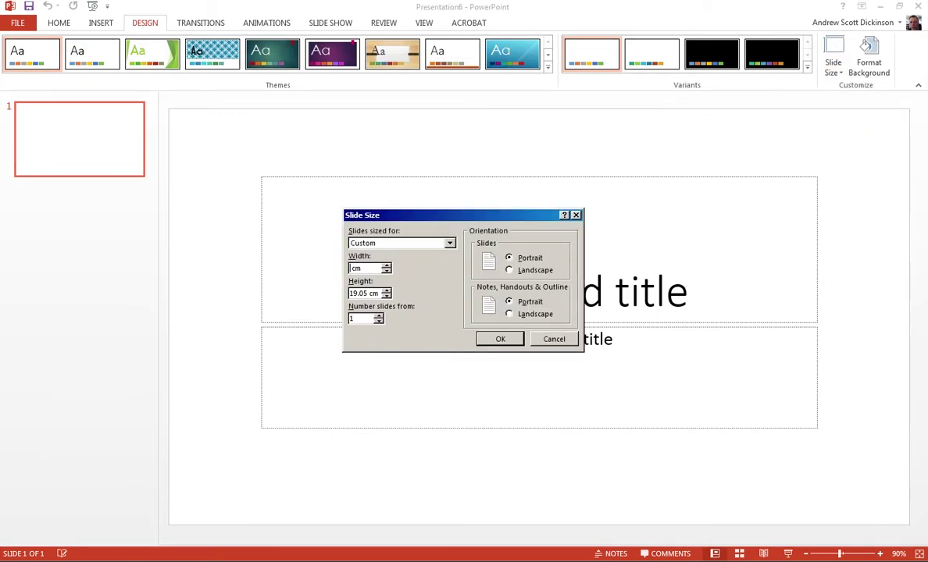
double_click(351, 293)
type("40")
left_click(501, 340)
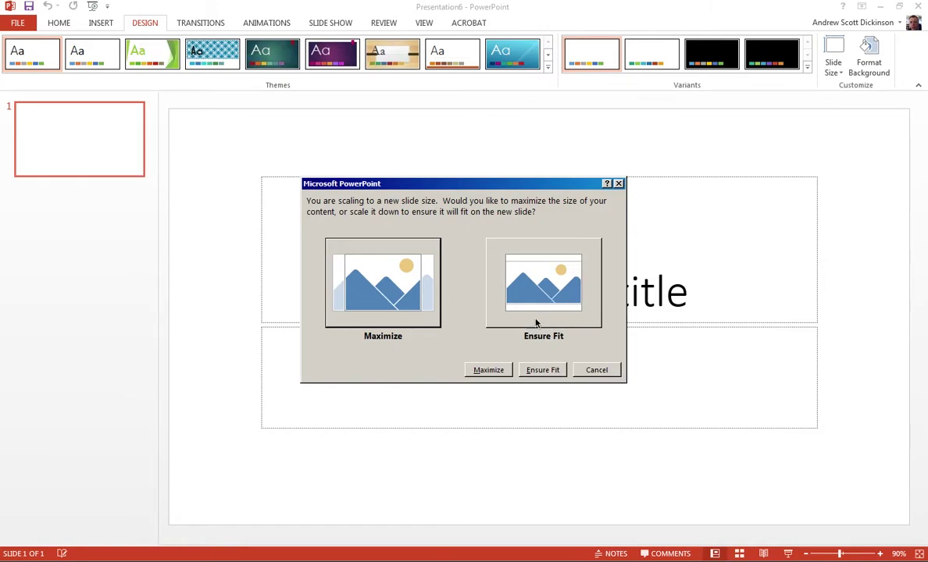
left_click(488, 371)
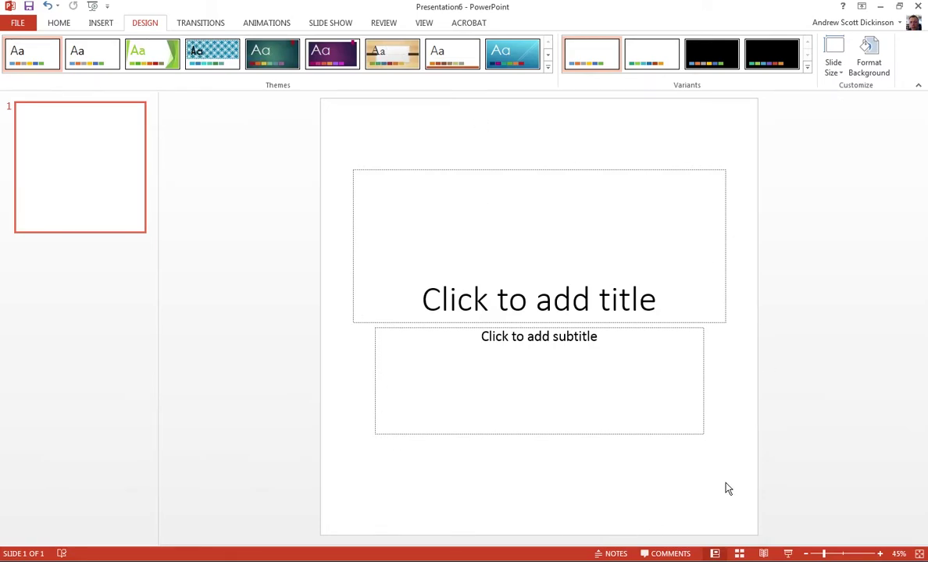
Try out several design themes, including the teal and black one, and go back to the plain white Office theme
left_click(211, 59)
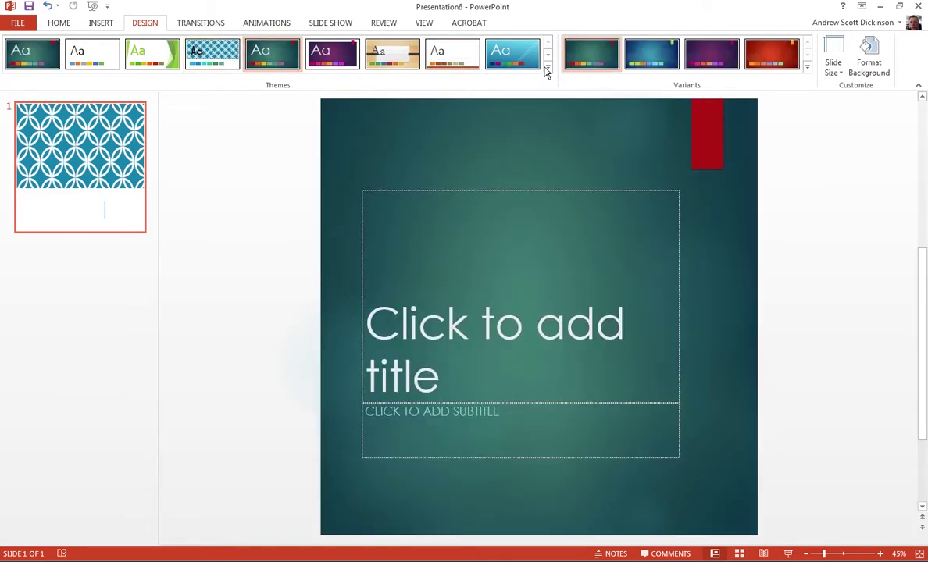
left_click(547, 68)
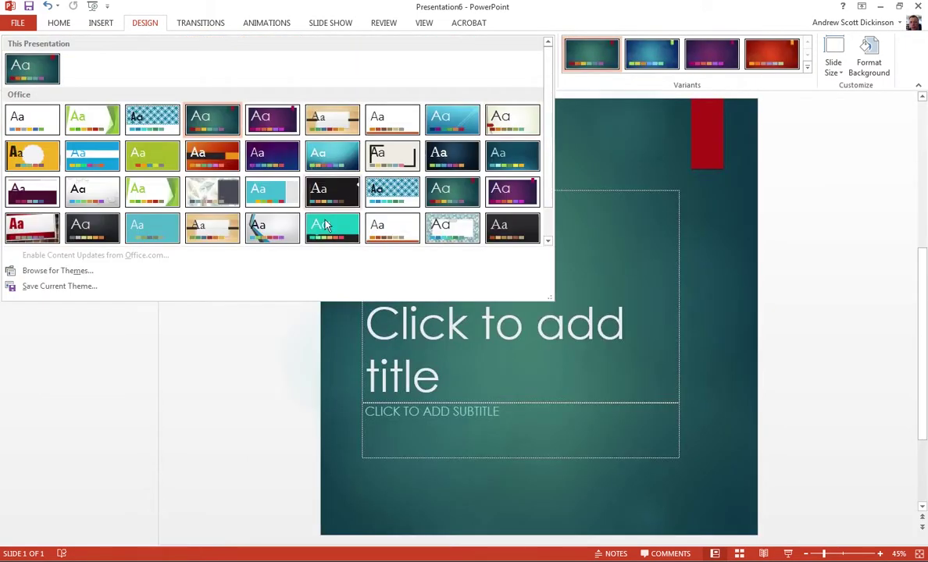
left_click(327, 228)
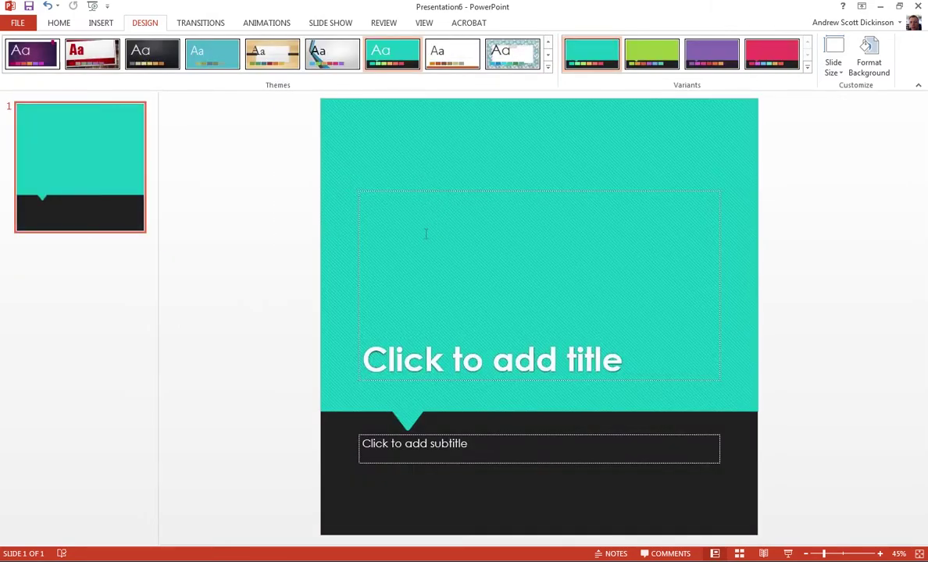
left_click(547, 68)
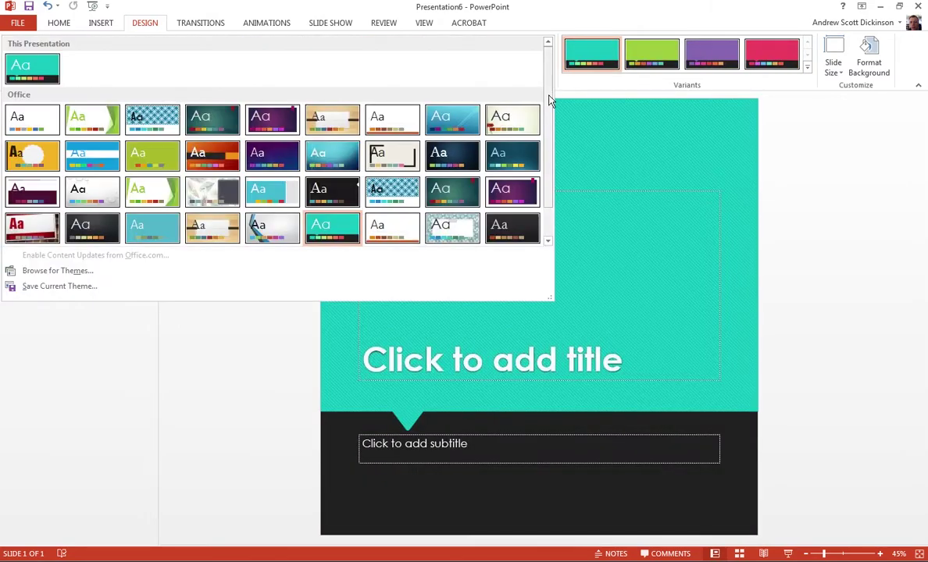
left_click(32, 119)
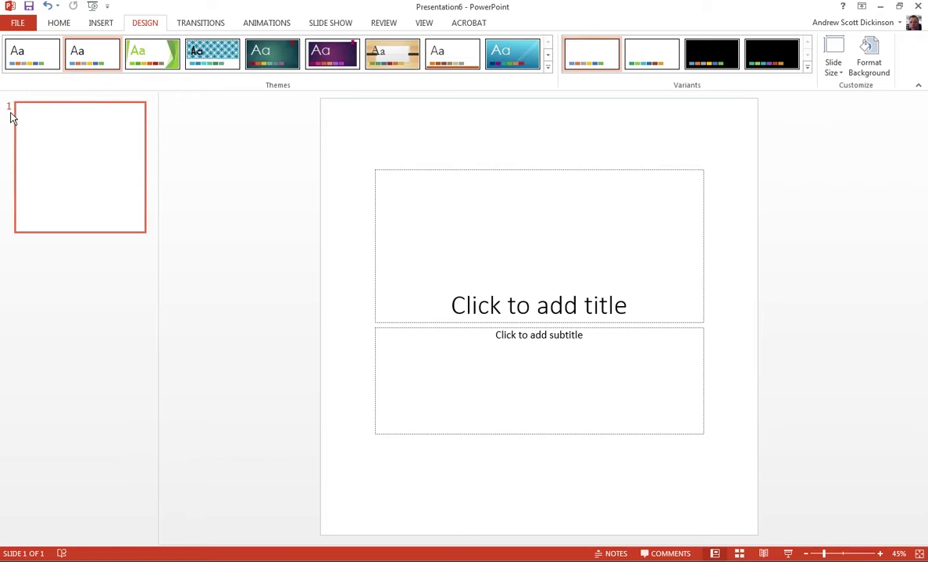
Format the slide background with a solid near-black fill
left_click(74, 24)
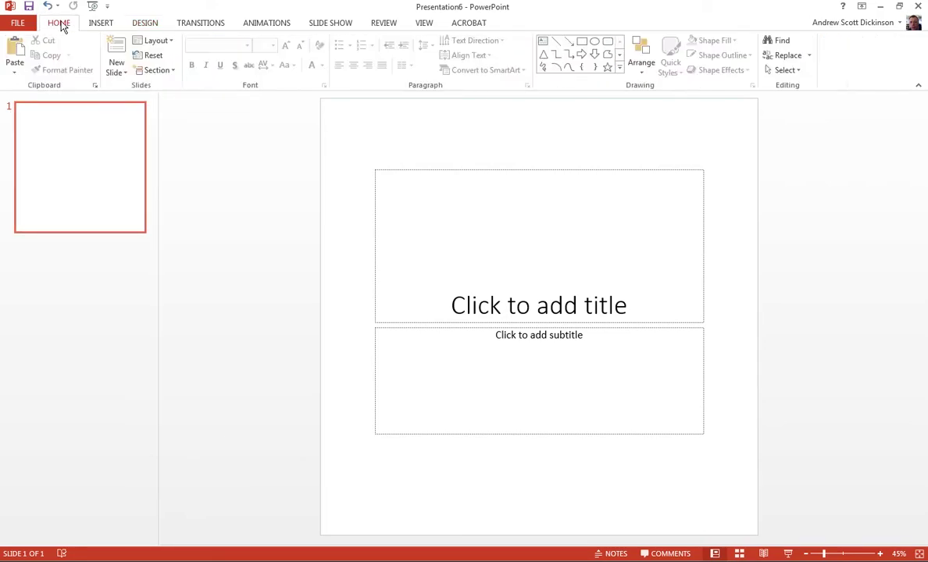
left_click(123, 174)
left_click(144, 25)
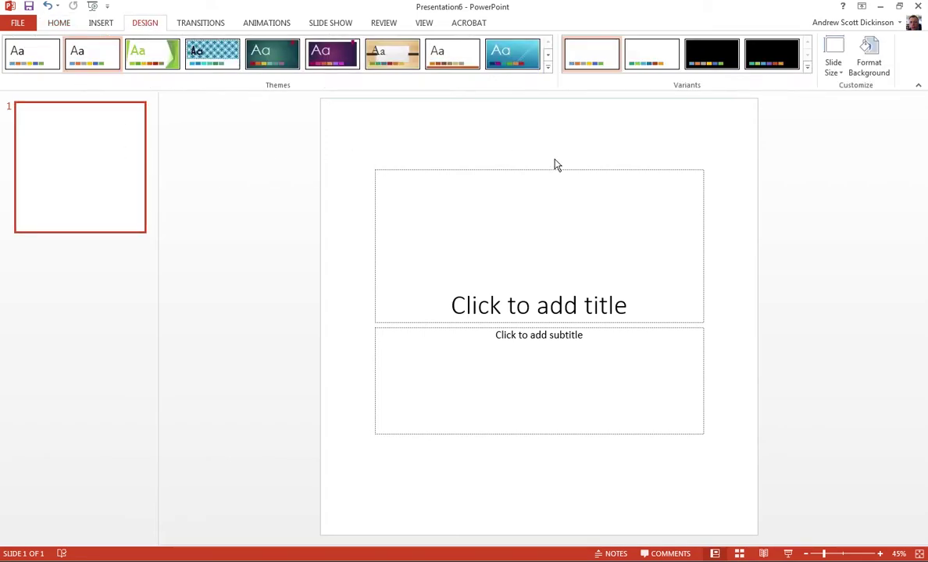
left_click(881, 70)
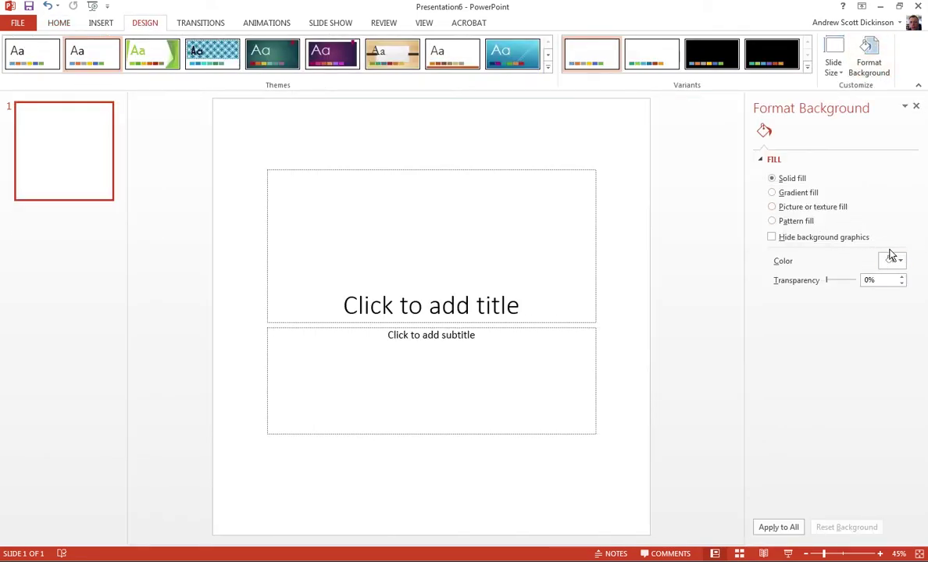
left_click(898, 261)
left_click(834, 340)
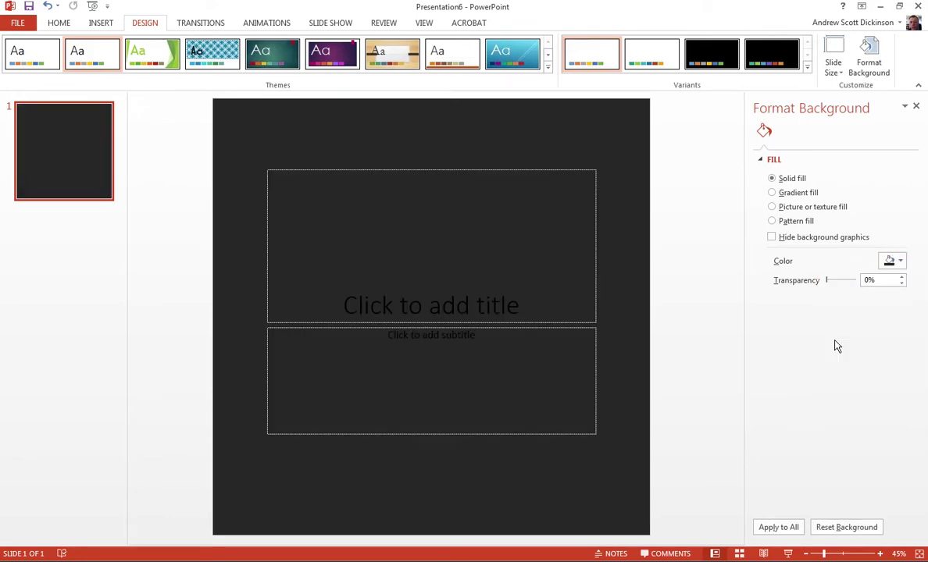
Enter "Instagram Video using power" as the slide title
left_click(63, 25)
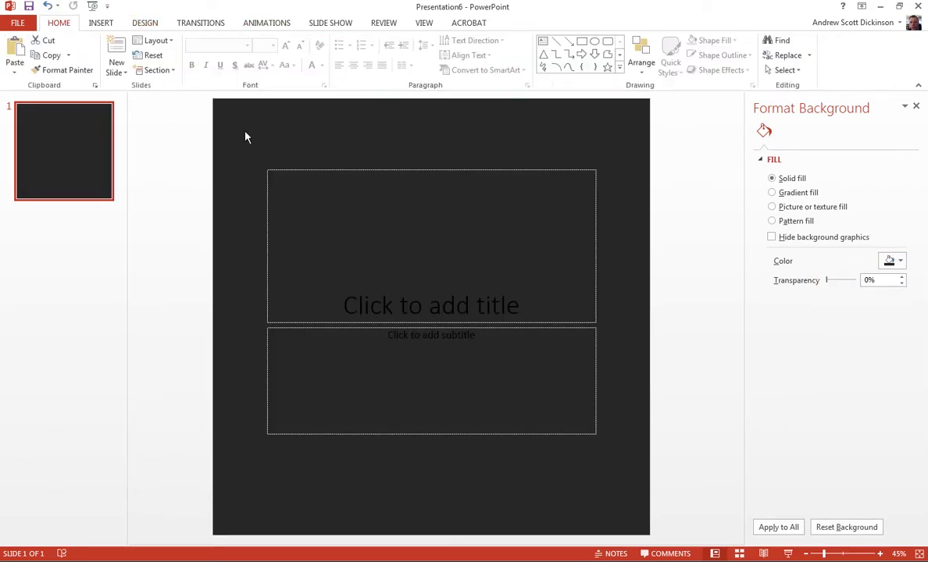
left_click(373, 298)
type("Instagram Video using power")
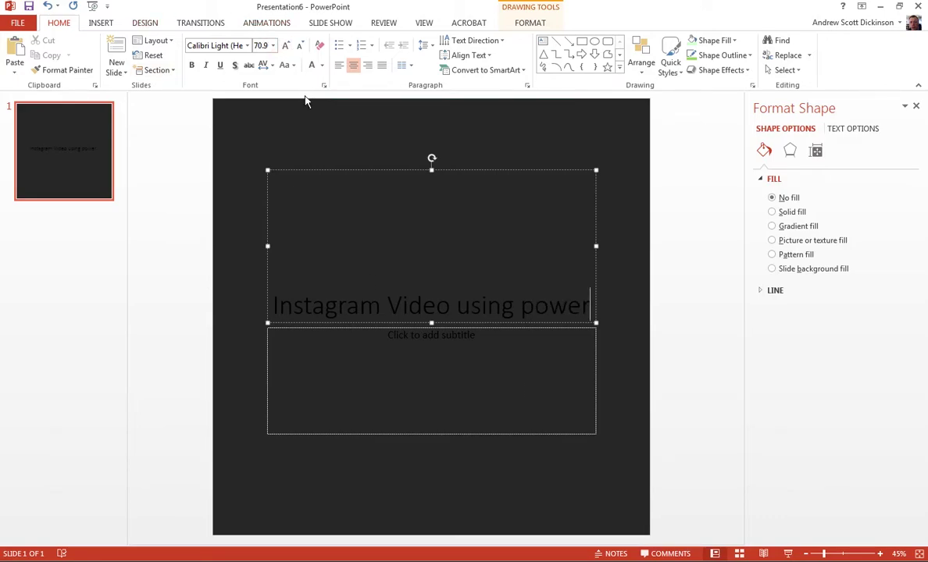
Make the whole title italic and colour its text white
left_click(302, 171)
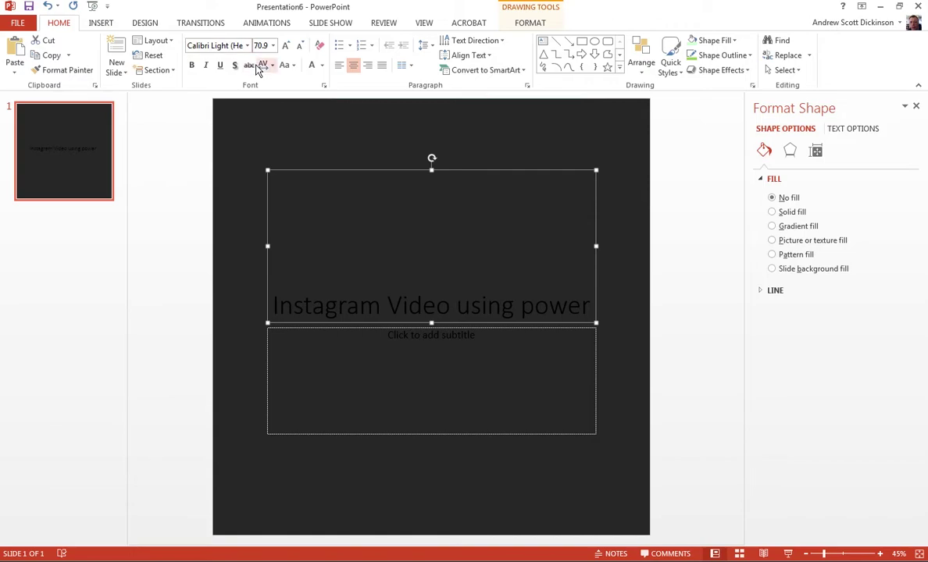
left_click(205, 68)
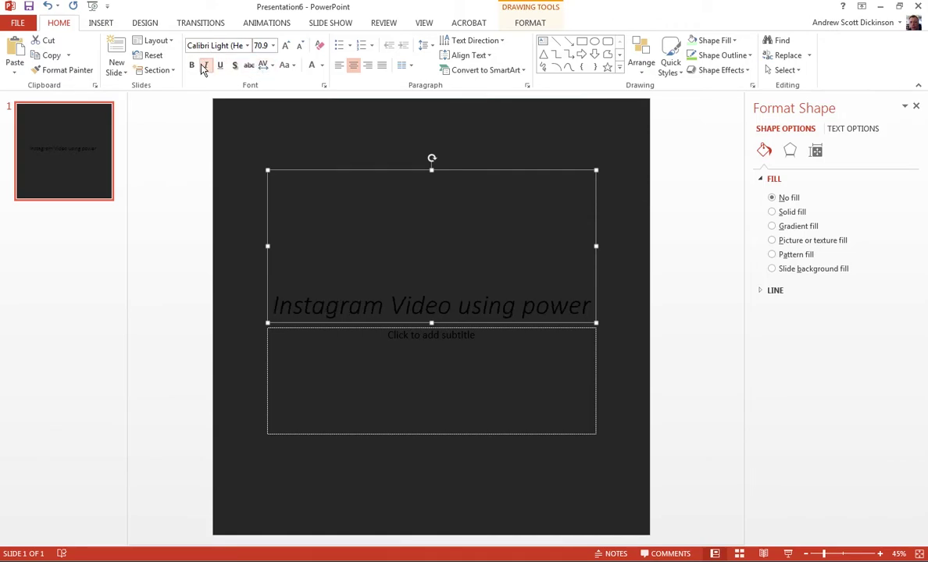
left_click(322, 66)
left_click(312, 95)
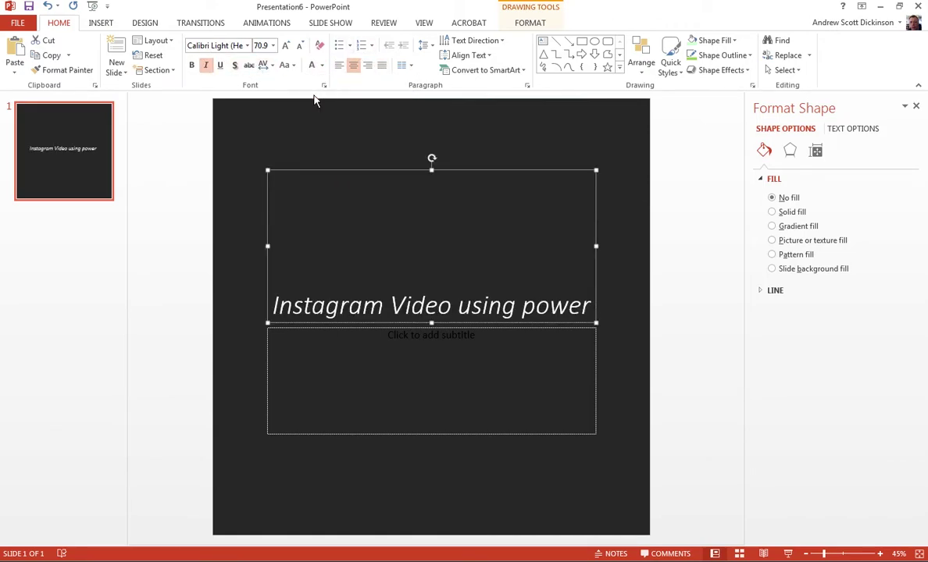
Enlarge the title text to size 166 and change its font to Aharoni
left_click(285, 45)
left_click(285, 46)
left_click(285, 45)
left_click(285, 45)
left_click(285, 46)
left_click(285, 45)
left_click(286, 45)
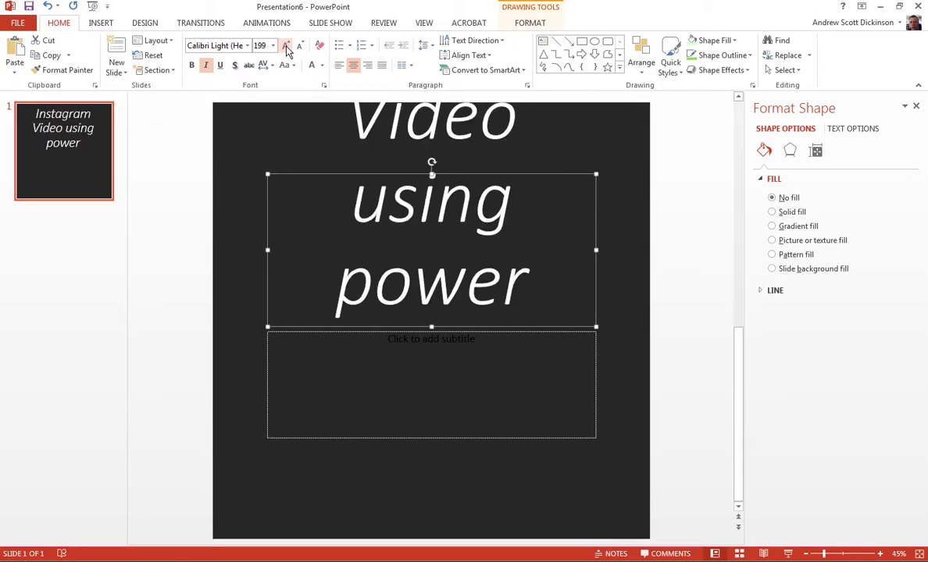
left_click(299, 46)
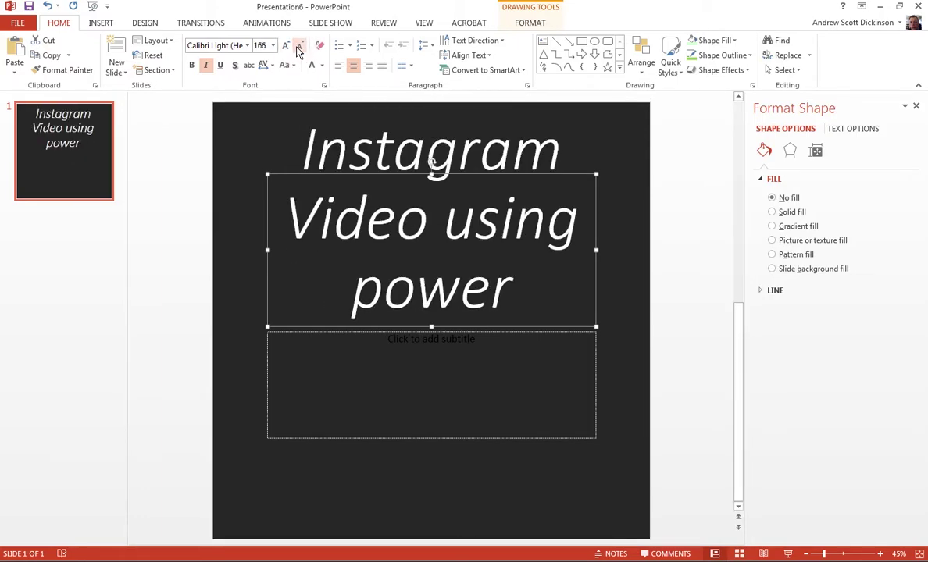
left_click(238, 46)
left_click(248, 46)
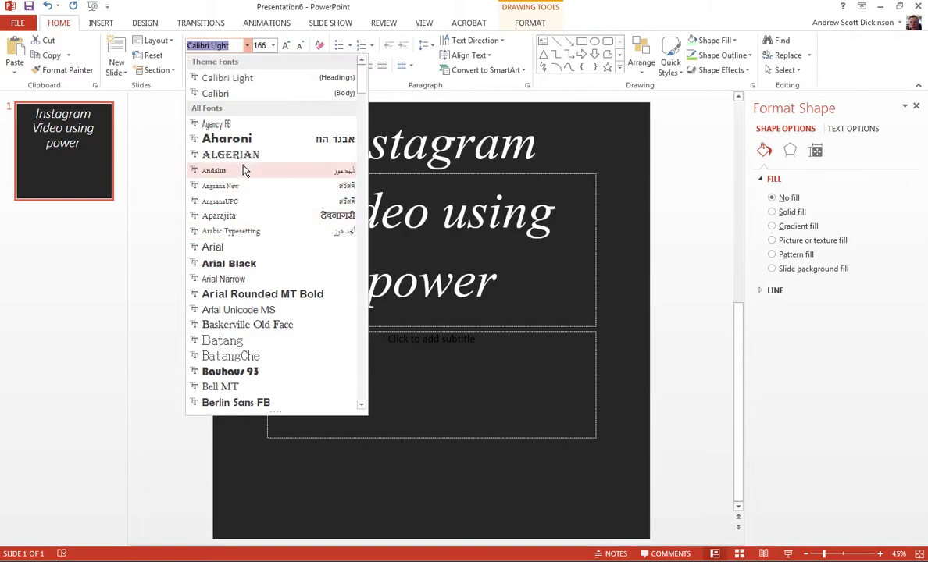
left_click(223, 139)
Move the title box down to the lower-left area of the slide and left-align its text
left_click_drag(462, 175, 427, 369)
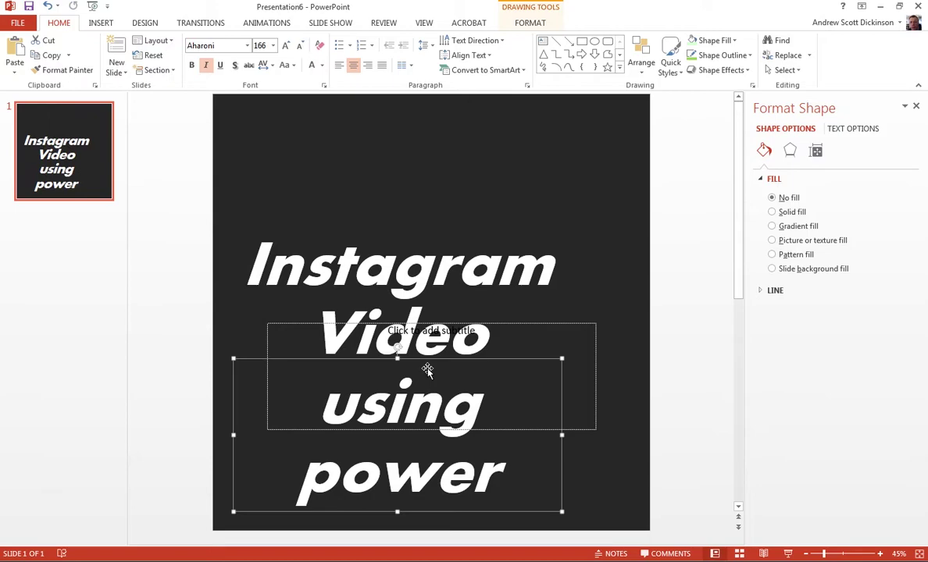
left_click(340, 65)
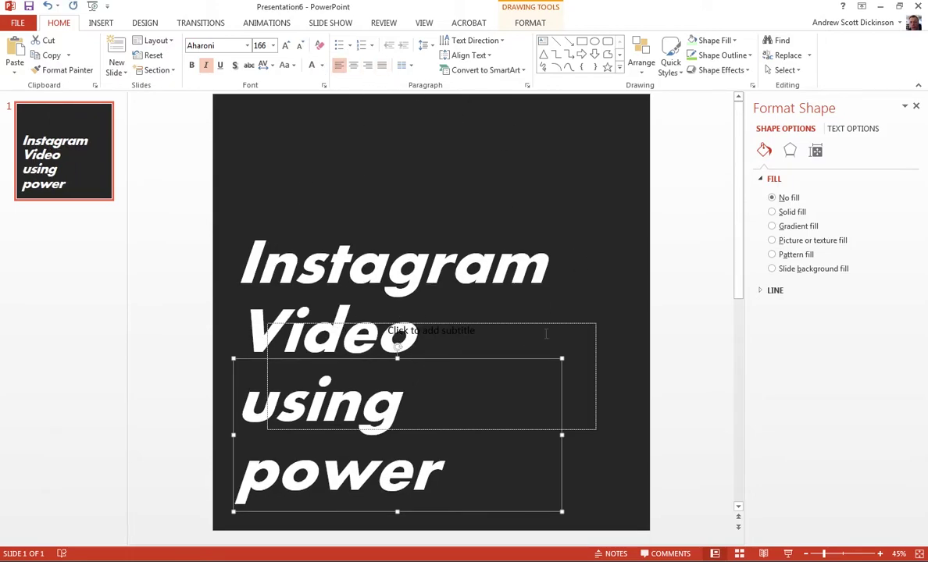
Delete the empty subtitle placeholder from the slide
left_click(580, 324)
key("Delete")
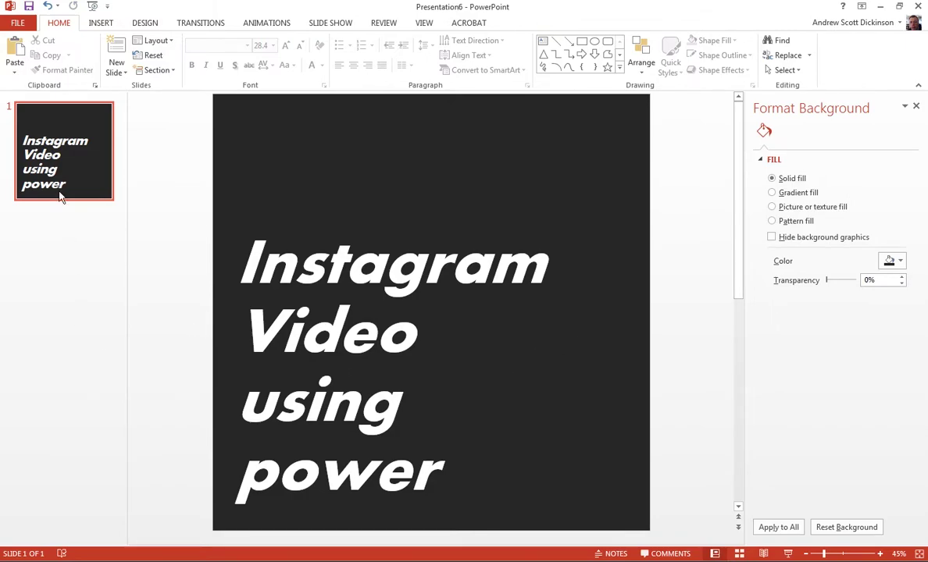
Add a blank second slide and insert the photo IMG_6375 from the Preston Images folder on it
left_click(127, 73)
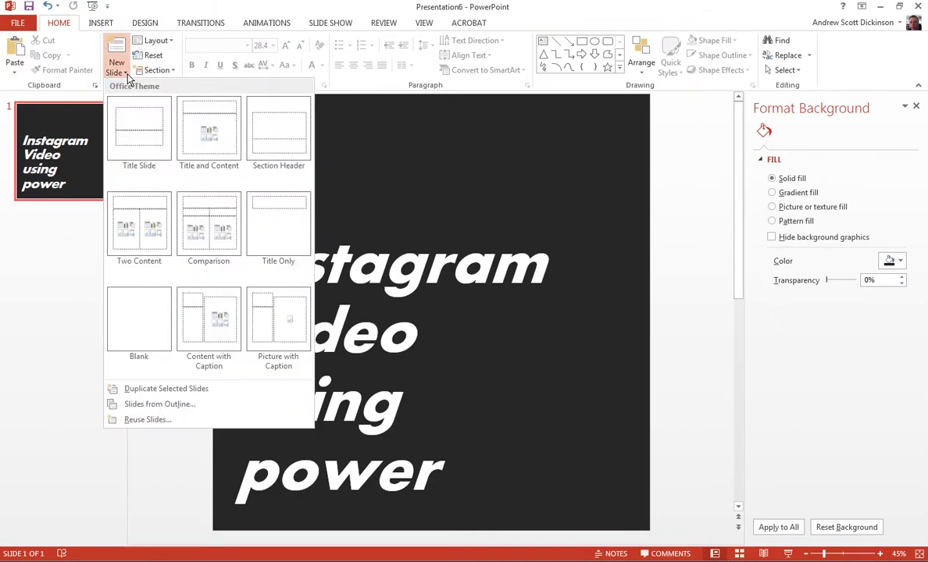
left_click(143, 332)
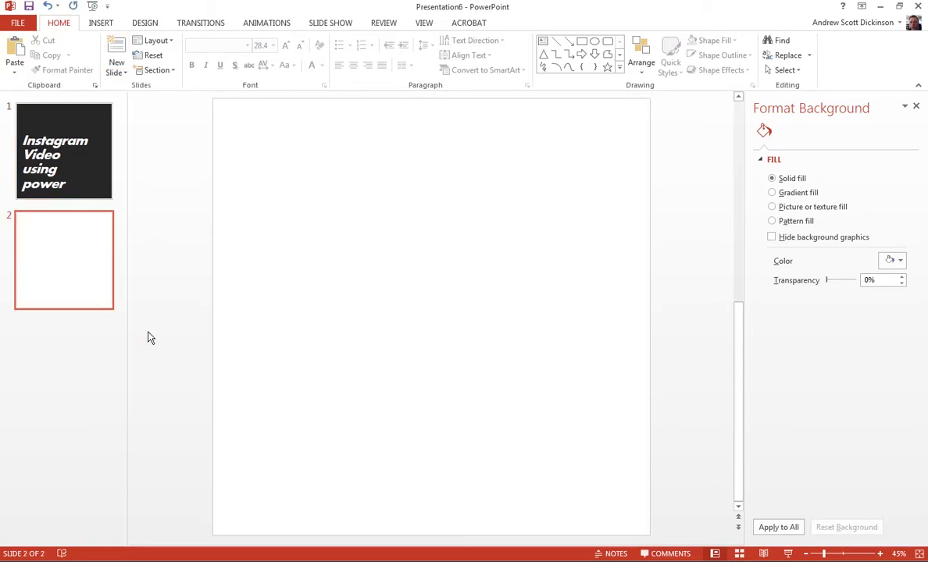
left_click(103, 23)
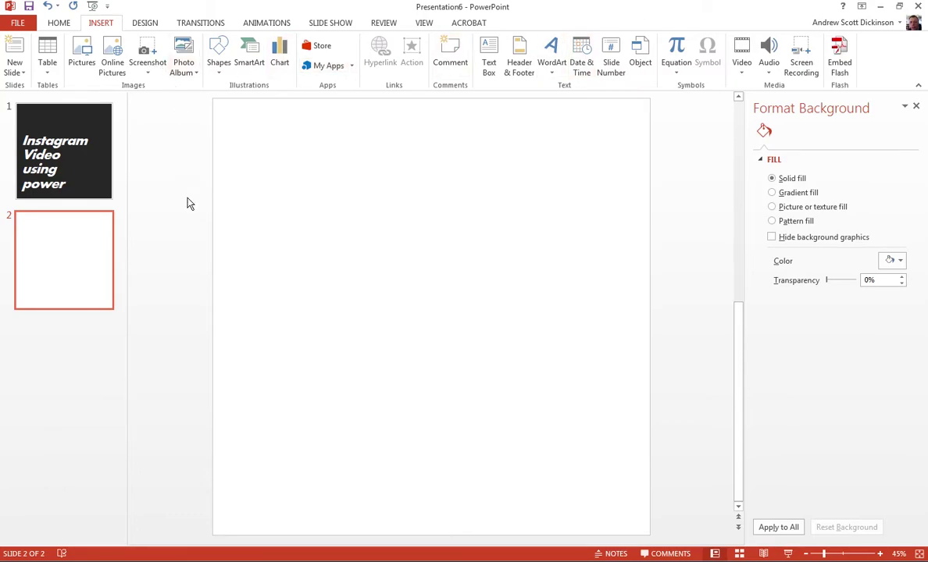
left_click(83, 56)
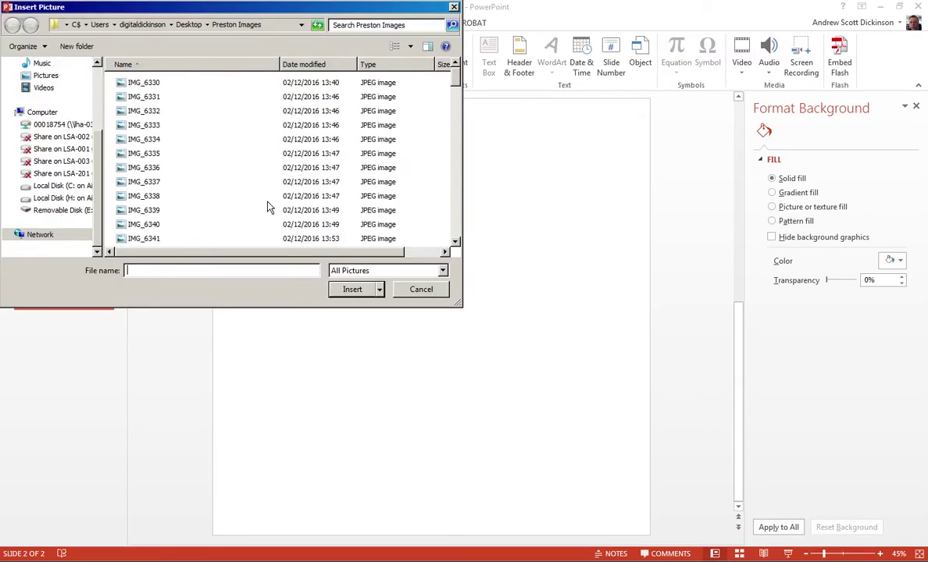
left_click_drag(455, 80, 457, 152)
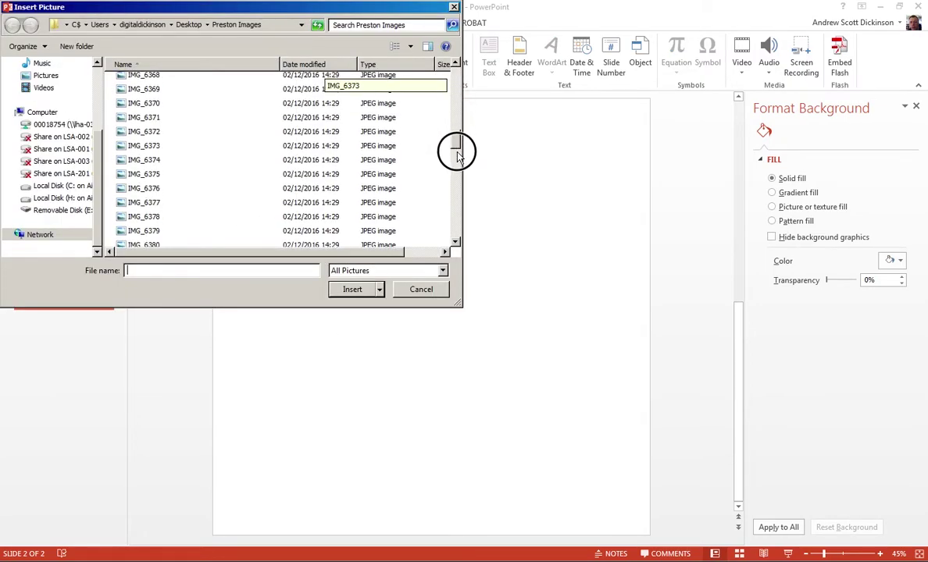
left_click(170, 175)
left_click(354, 289)
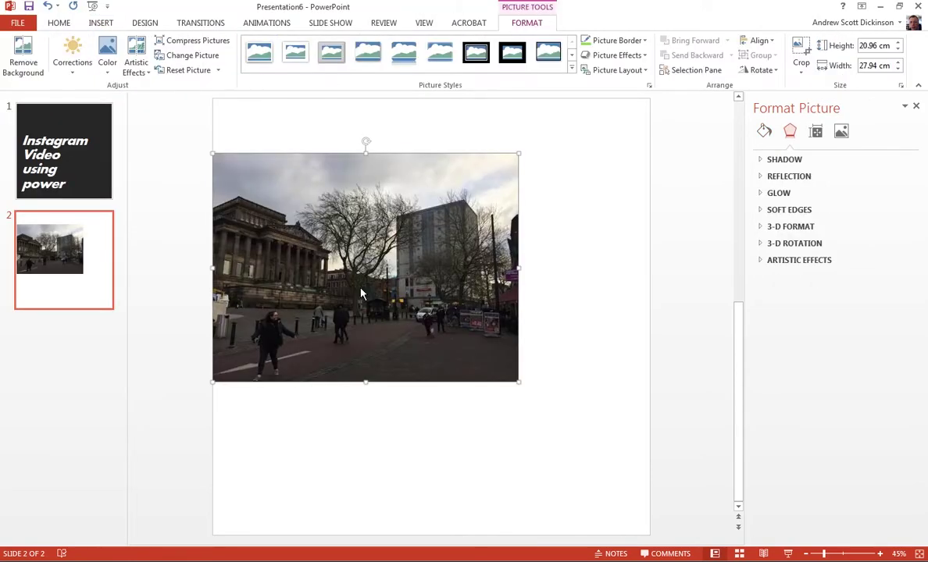
Enlarge the photo to 40 cm high by 53.33 cm wide and centre it so it covers the whole slide
left_click_drag(361, 294, 265, 187)
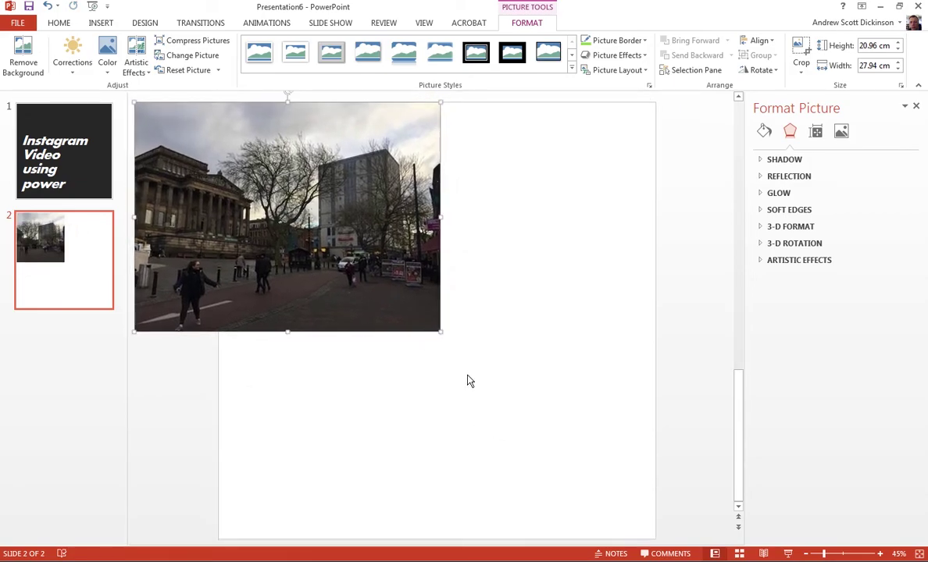
left_click_drag(438, 334, 676, 544)
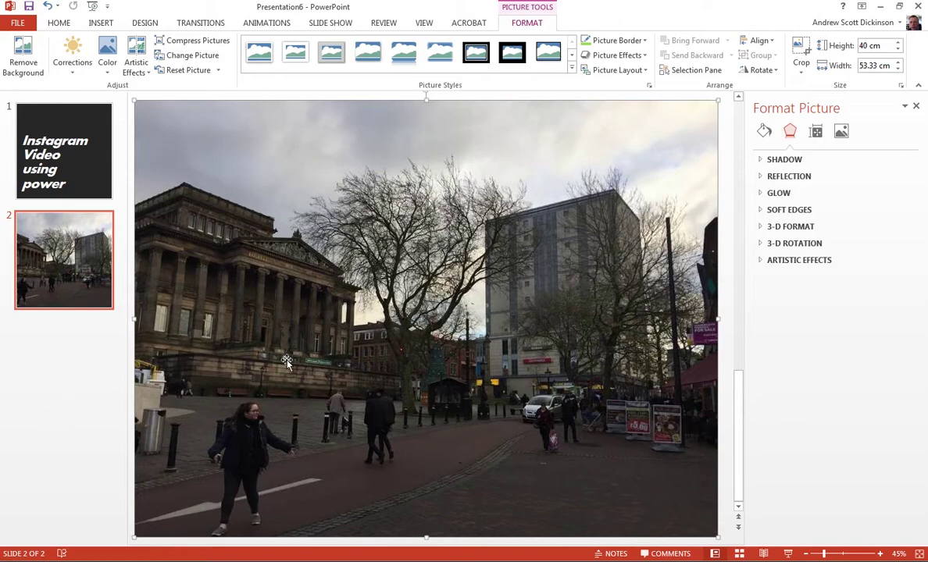
mouse_move(286, 360)
left_mouse_down()
mouse_move(317, 367)
mouse_move(276, 367)
mouse_move(291, 367)
left_mouse_up()
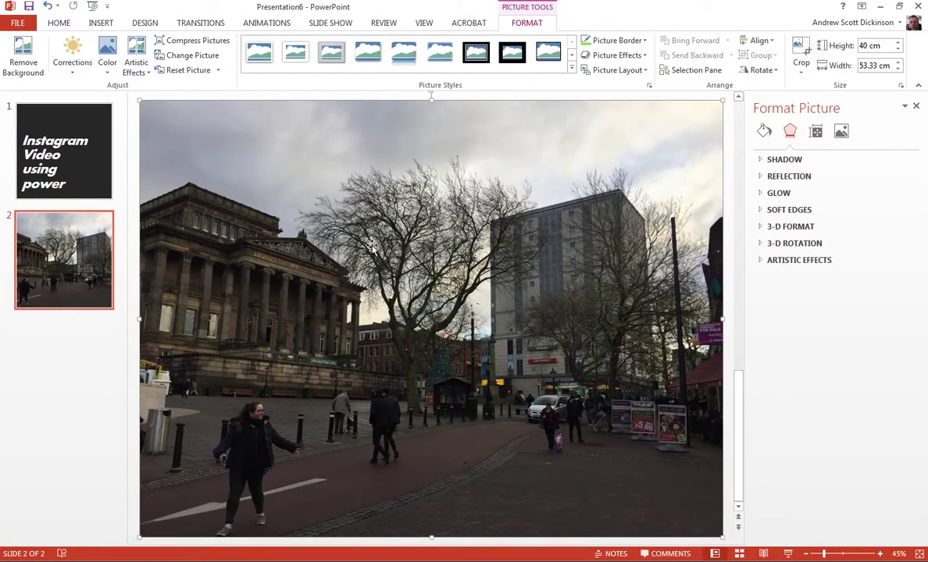
Apply the brightest, lowest-contrast correction preset to the photo
left_click(533, 23)
left_click(71, 76)
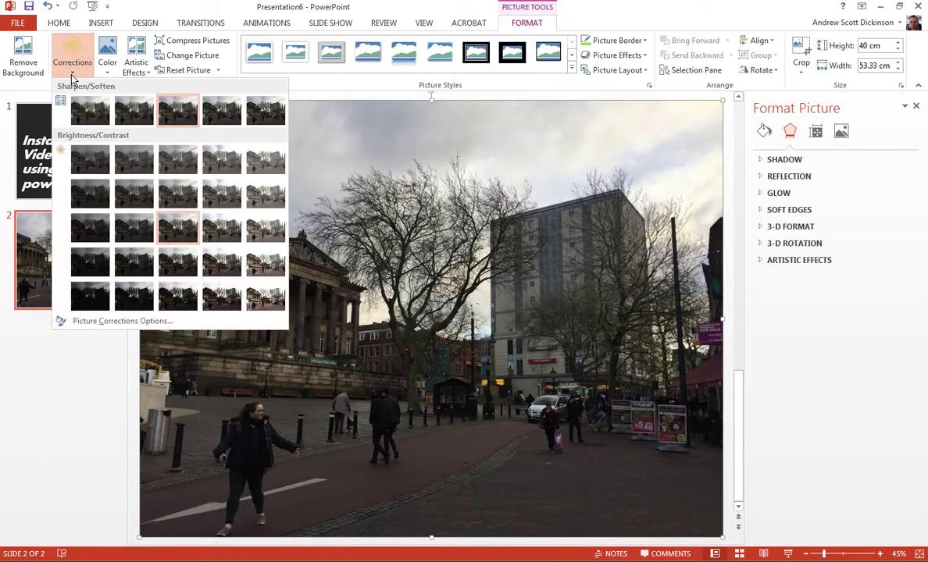
left_click(266, 164)
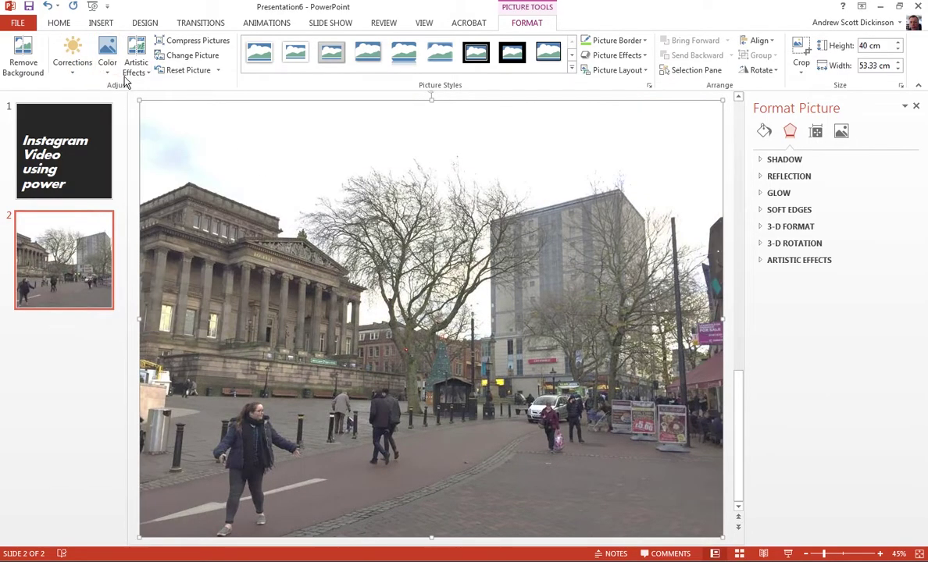
Crop both sides of the photo to the slide edges, leaving it about 39.93 cm wide
left_click(806, 49)
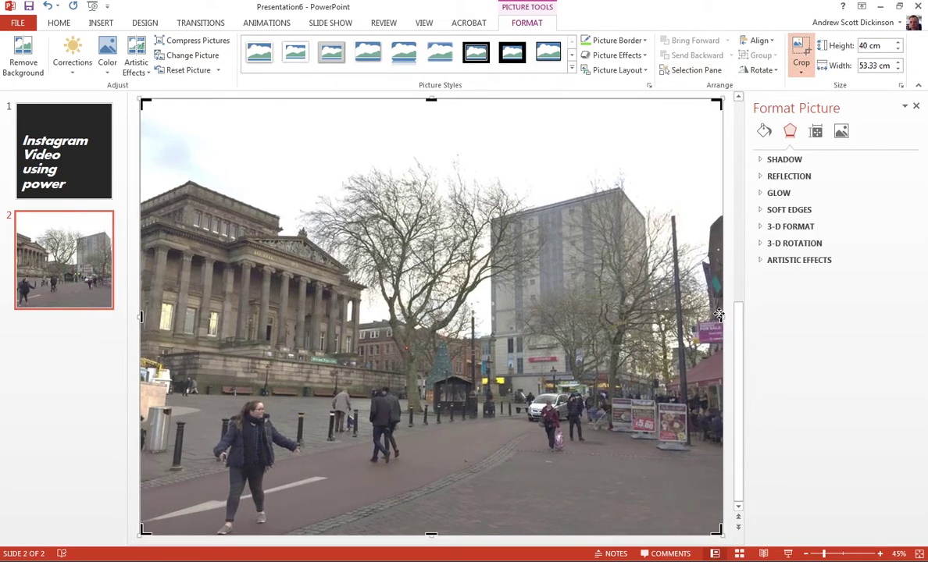
left_click_drag(723, 316, 649, 310)
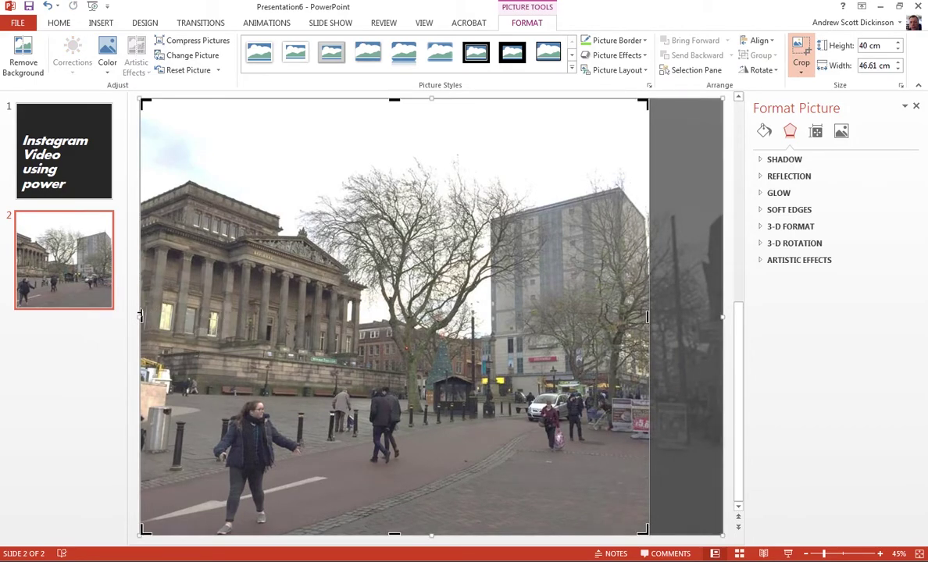
left_click_drag(141, 316, 213, 312)
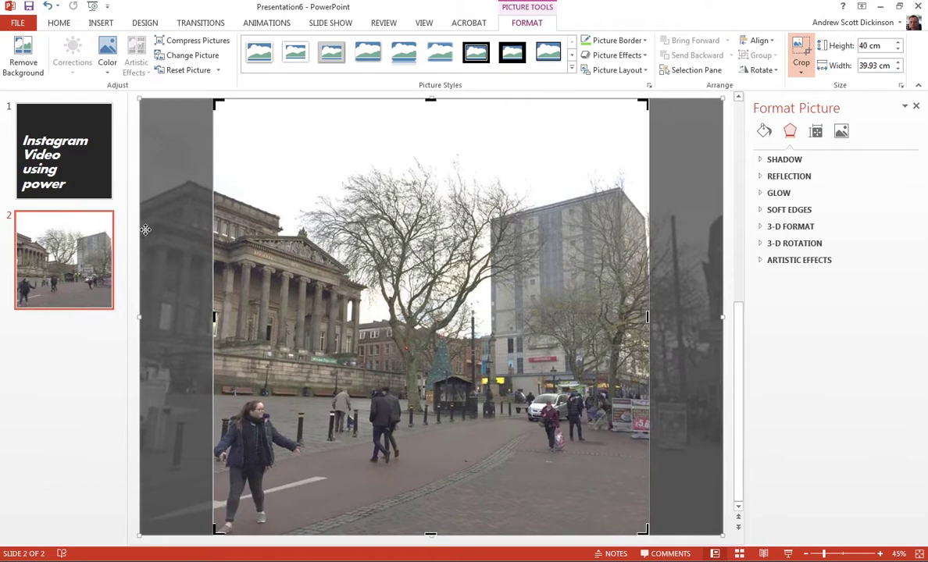
left_click(135, 232)
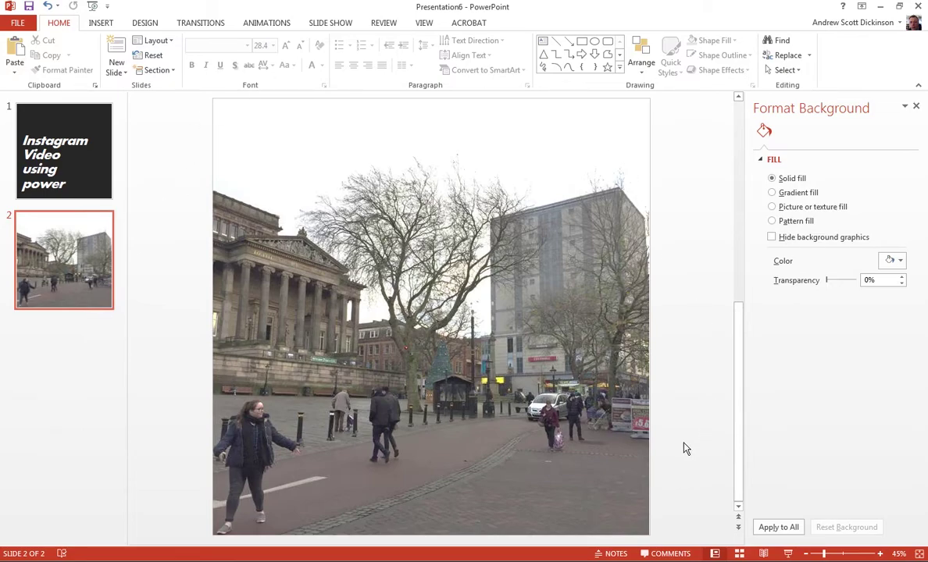
left_click(424, 364)
key("Escape")
Draw a rectangle about 17 cm high and 29.3 cm wide over the upper part of the photo
left_click(100, 24)
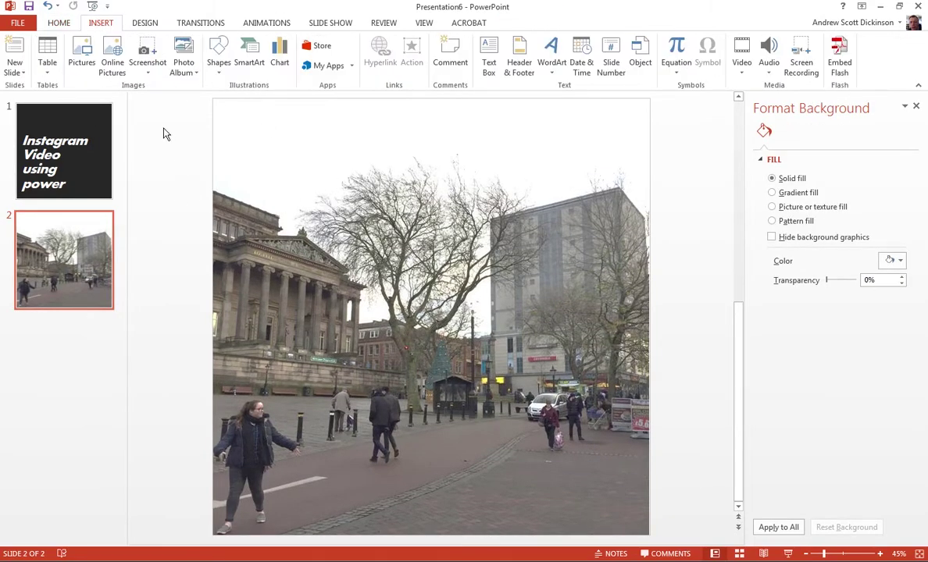
left_click(219, 61)
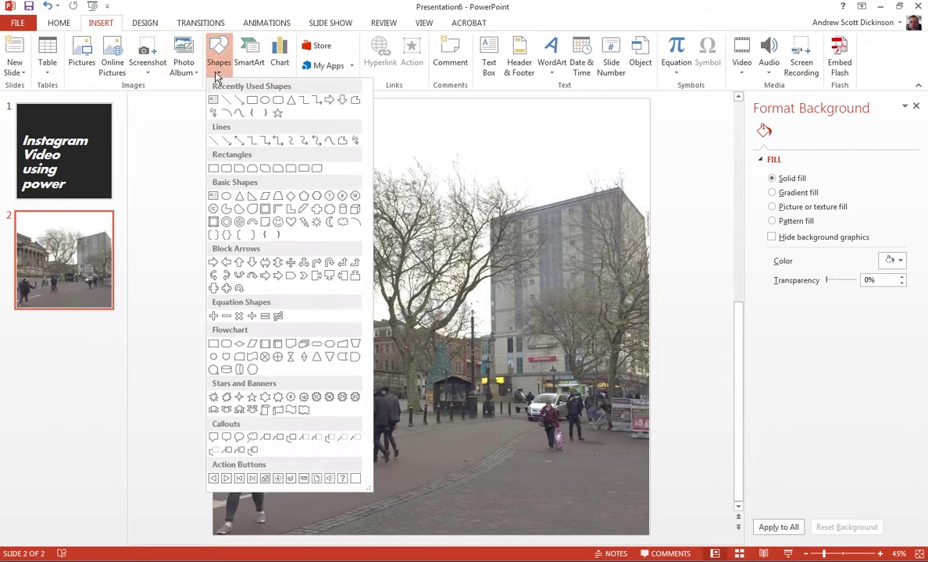
left_click(240, 100)
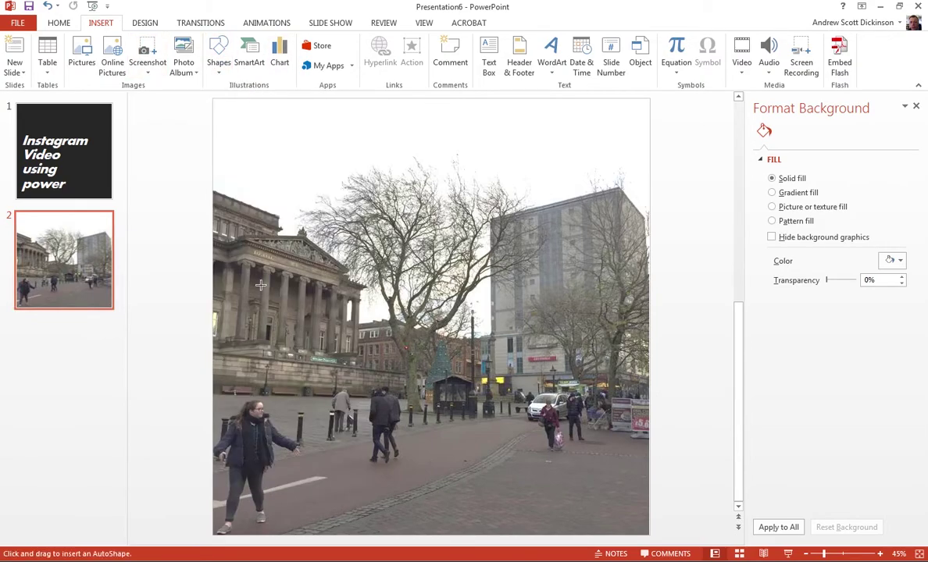
left_click_drag(246, 129, 599, 298)
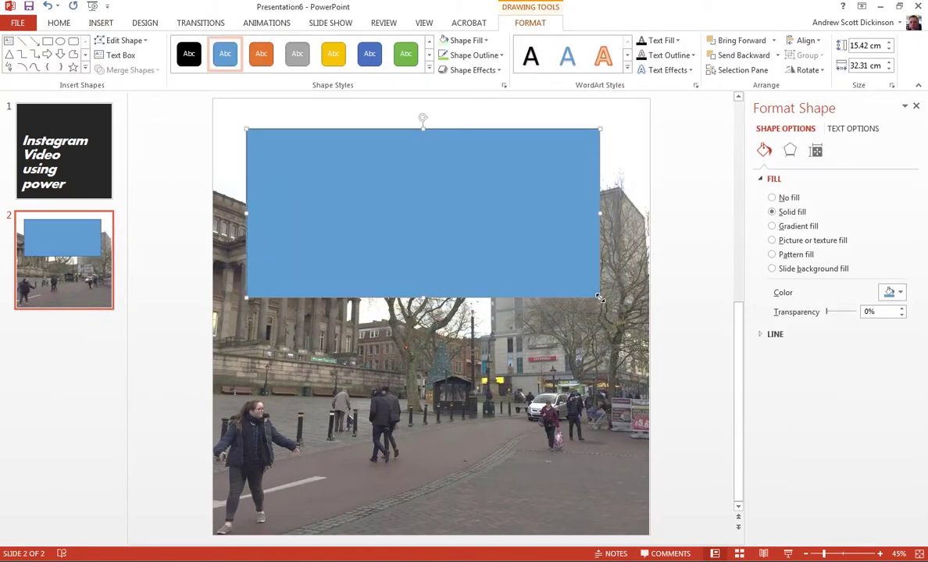
left_click_drag(600, 297, 567, 315)
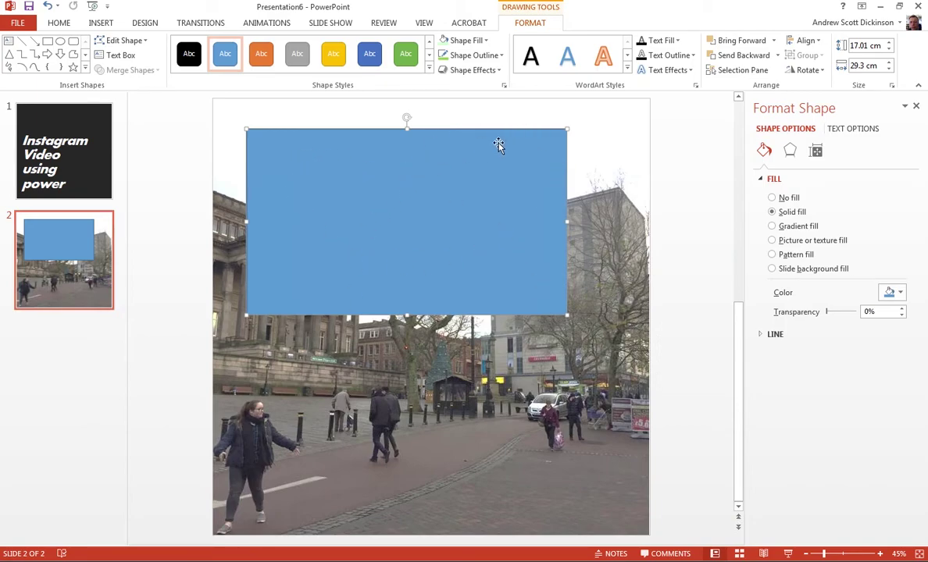
Fill the rectangle with dark grey at 42% transparency and move it closer to the slide's upper-left corner
left_click(901, 294)
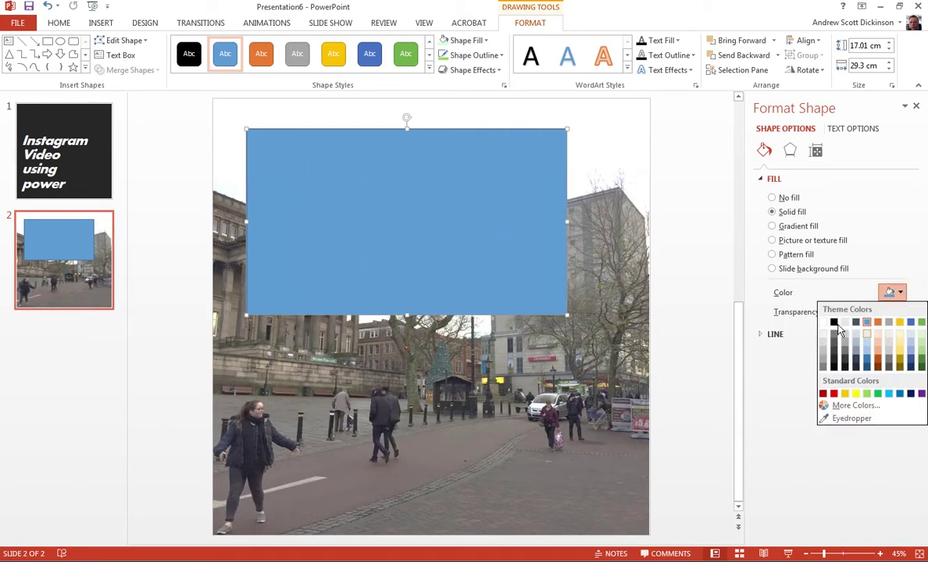
left_click(835, 354)
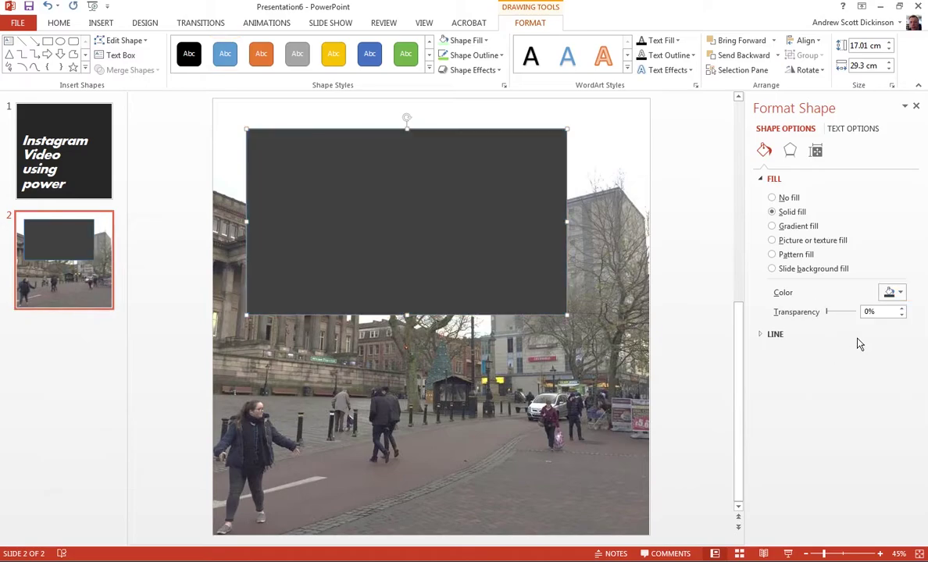
left_click_drag(828, 316, 840, 319)
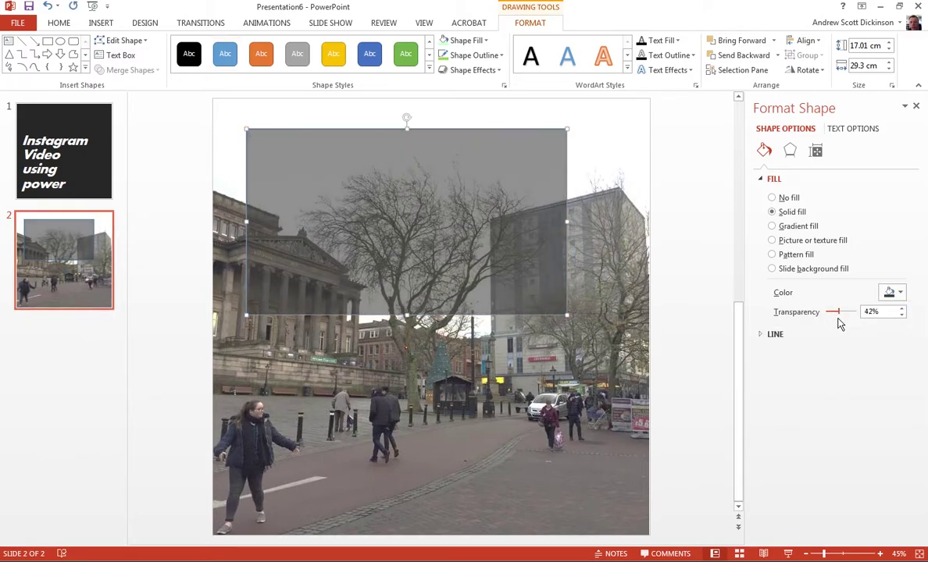
left_click_drag(459, 220, 443, 206)
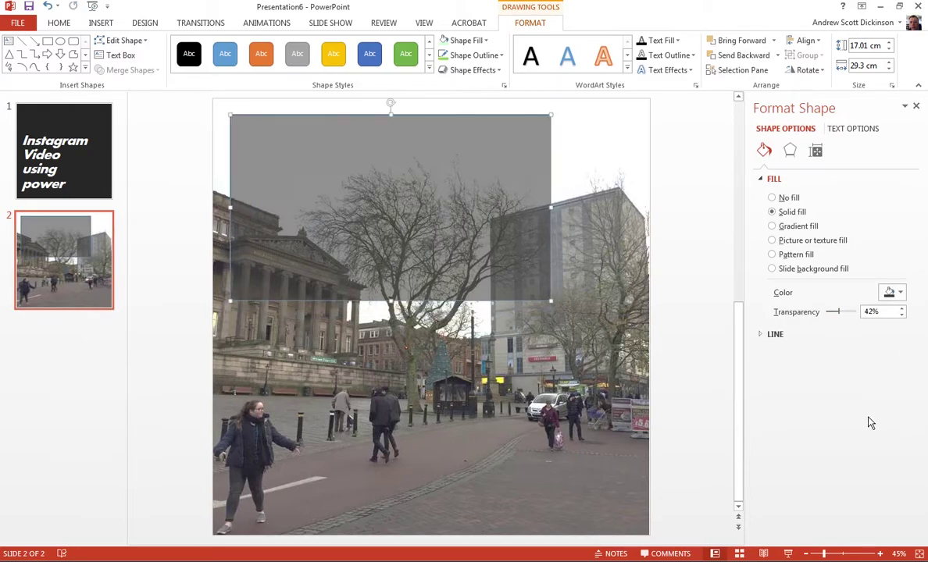
left_click(698, 297)
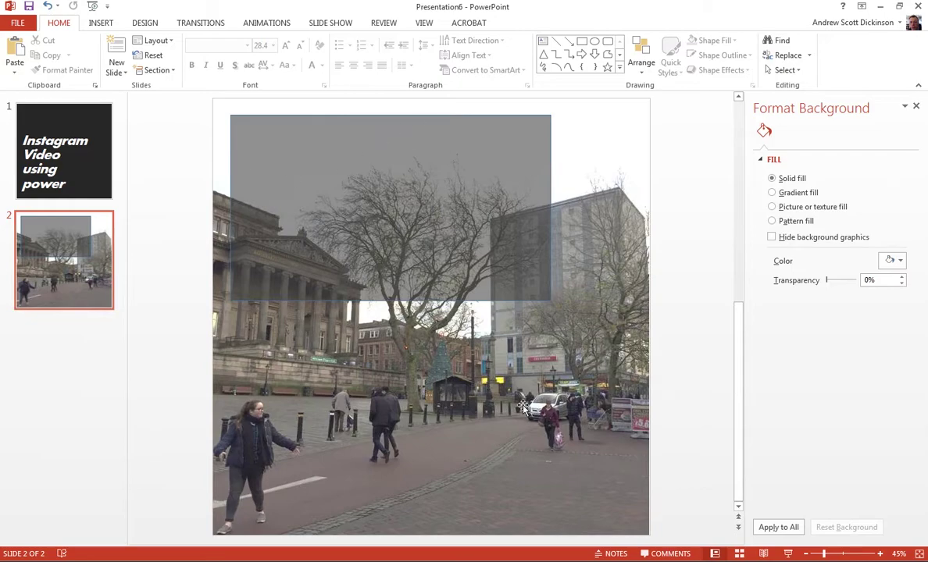
Add a text box inside the grey rectangle reading "THIS IS TEXT THAT WILL APPEAR ON SCREEN"
left_click(99, 24)
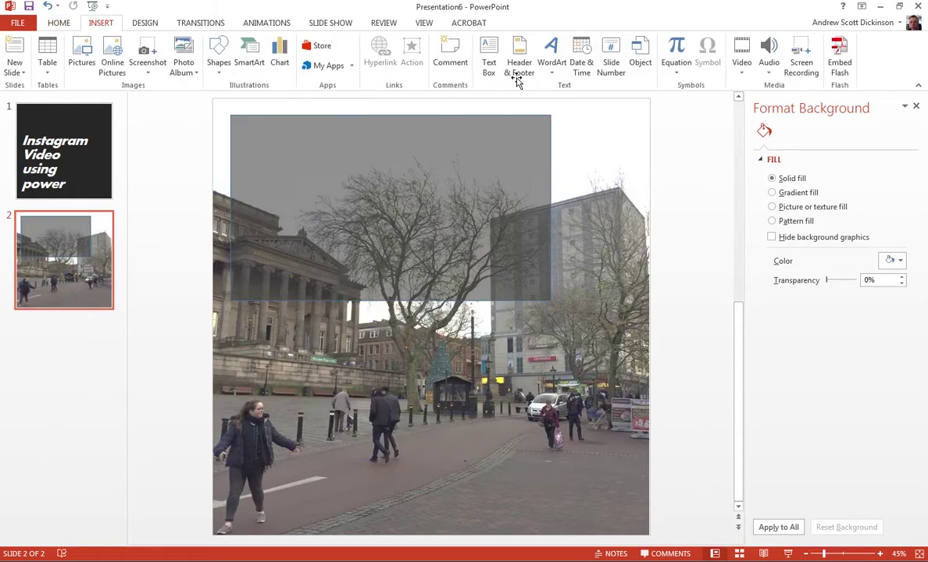
left_click(489, 53)
mouse_move(246, 133)
left_mouse_down()
mouse_move(341, 192)
mouse_move(528, 281)
left_mouse_up()
type("THIS IS TEXT THAT WILL APPEA")
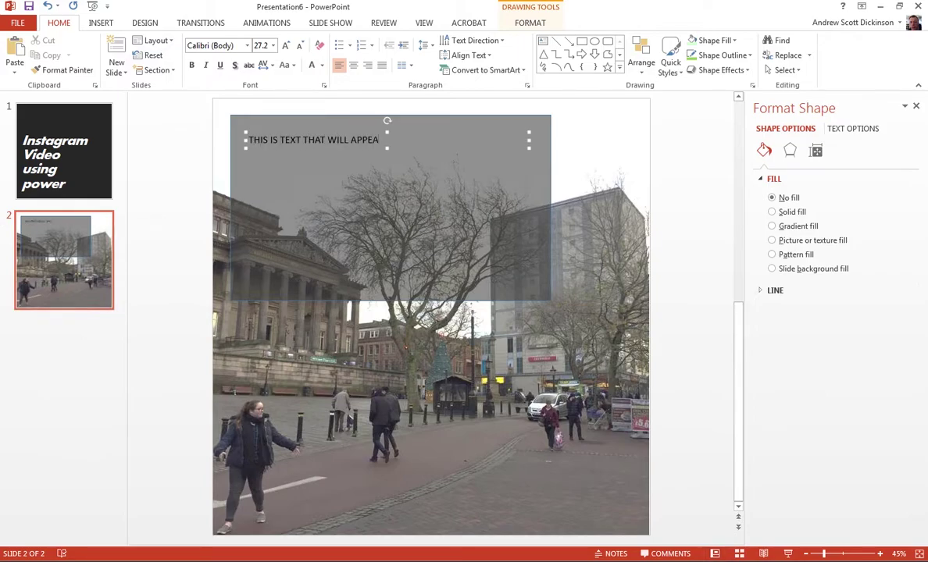
type("R ON SCREEN")
Enlarge all the text in the new text box to size 96 so it fits within the grey rectangle
left_click(527, 139)
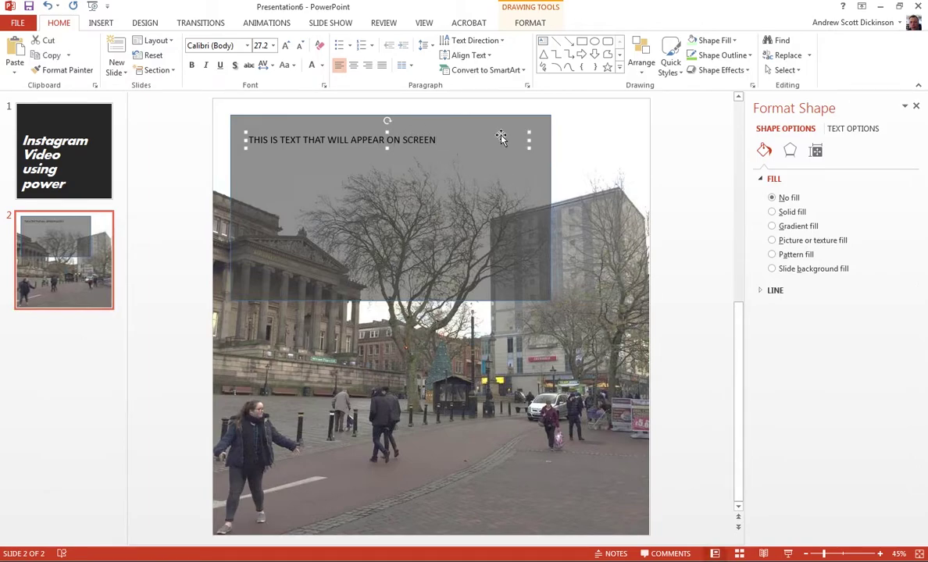
left_click(286, 47)
left_click(286, 47)
left_click(286, 47)
left_click(286, 47)
left_click(286, 47)
left_click(286, 46)
left_click(286, 47)
left_click(285, 47)
left_click(286, 46)
left_click(286, 47)
left_click(286, 47)
left_click(286, 47)
left_click(286, 47)
left_click(286, 47)
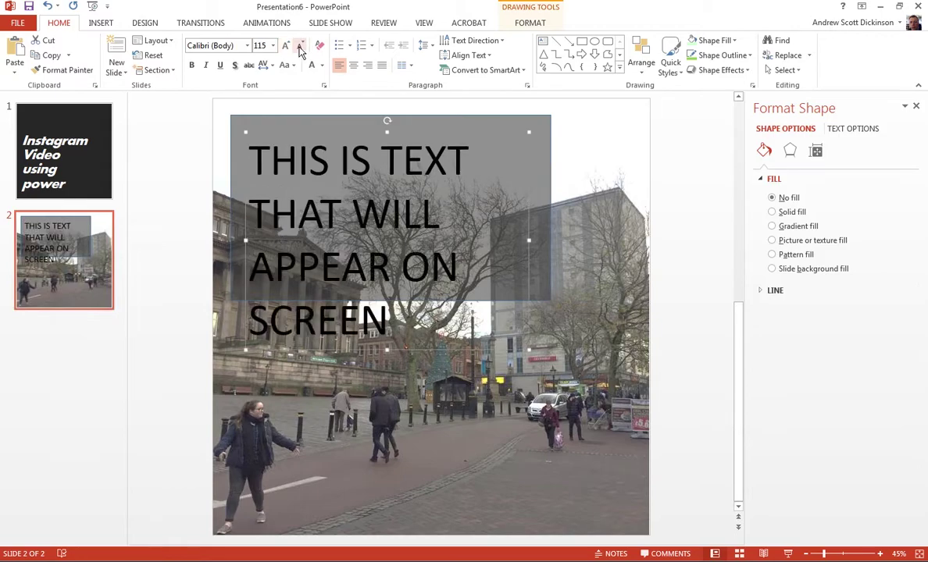
left_click(300, 47)
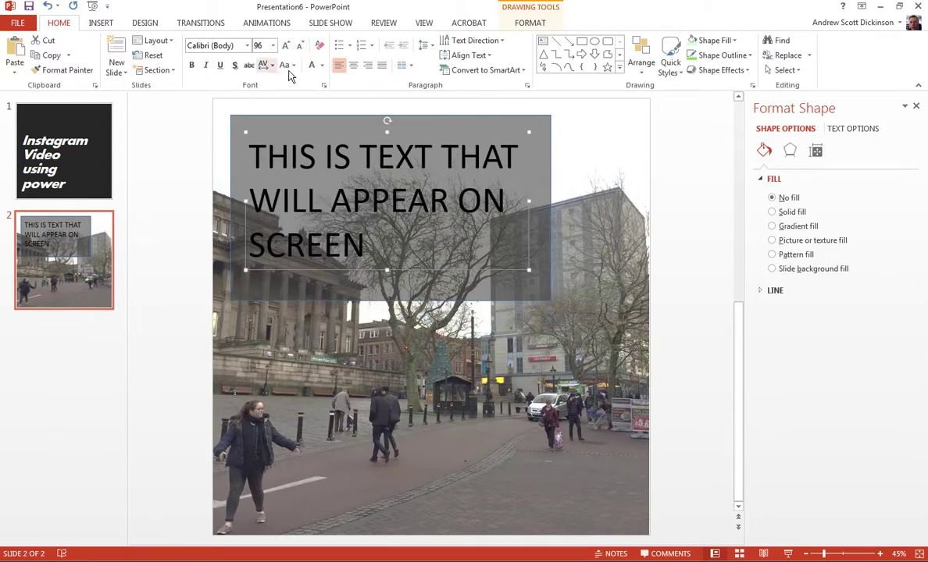
Colour the overlay text white and make it bold
left_click(315, 67)
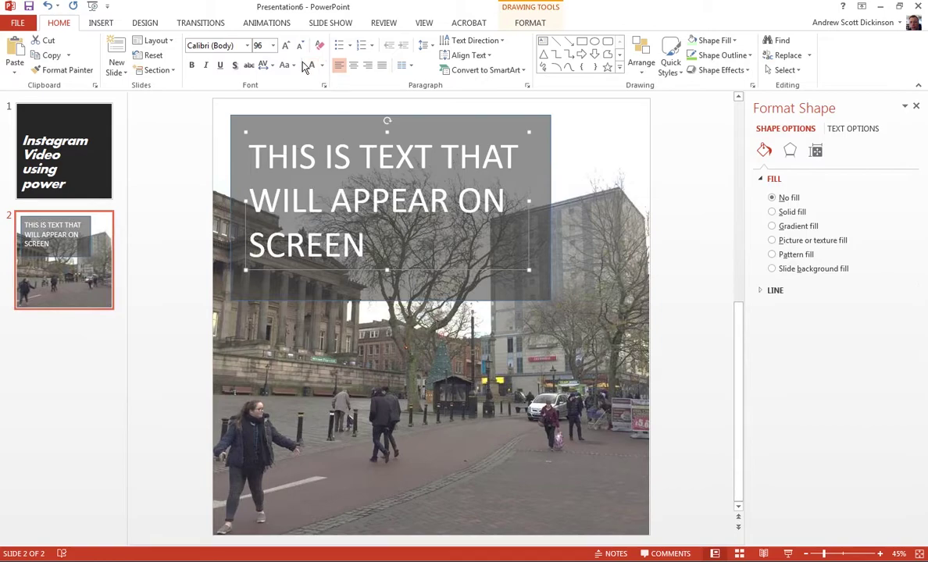
left_click(192, 66)
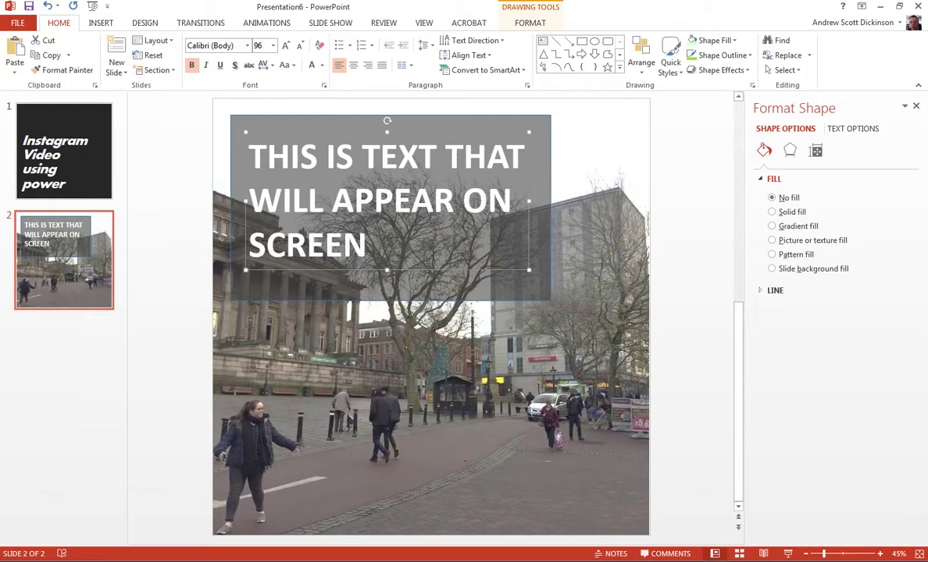
Recolour the words "ON SCREEN" in the overlay text with the gold theme colour
left_click_drag(461, 202, 503, 238)
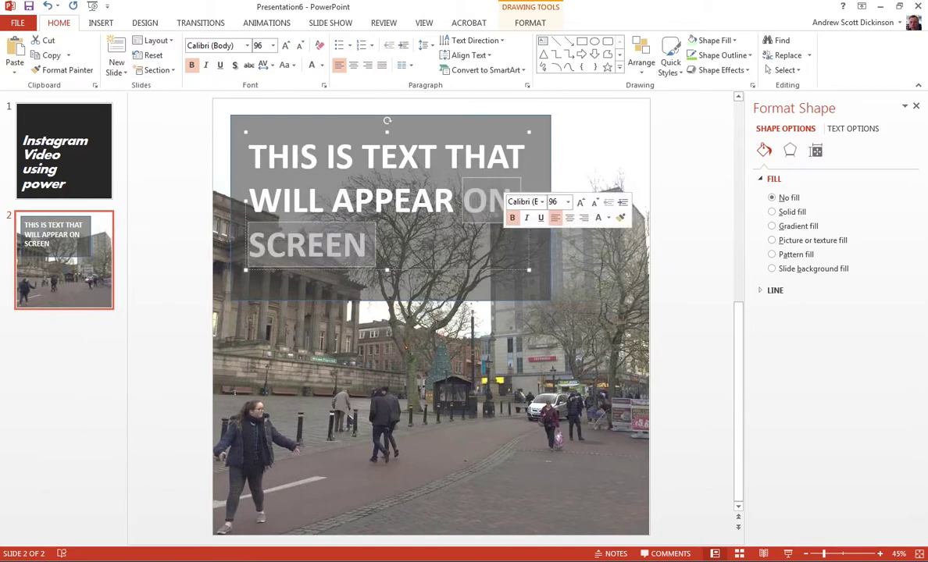
left_click(321, 65)
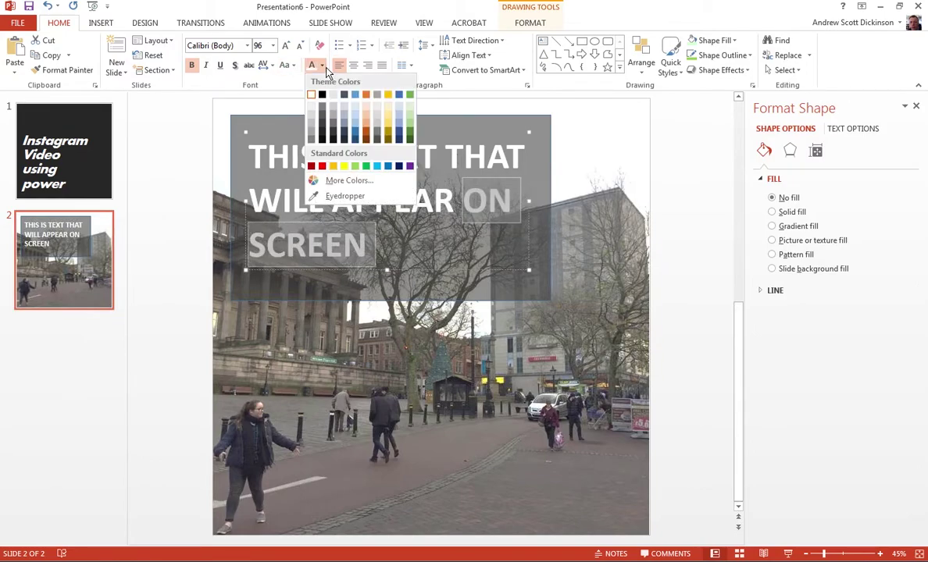
left_click(389, 95)
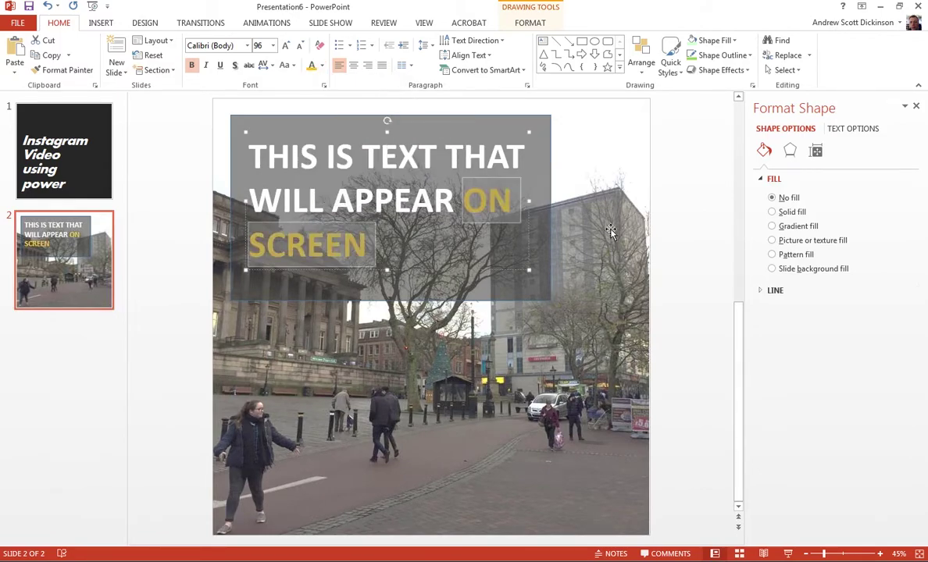
Apply the Appear entrance animation to the overlay text box on the photo slide
left_click(658, 282)
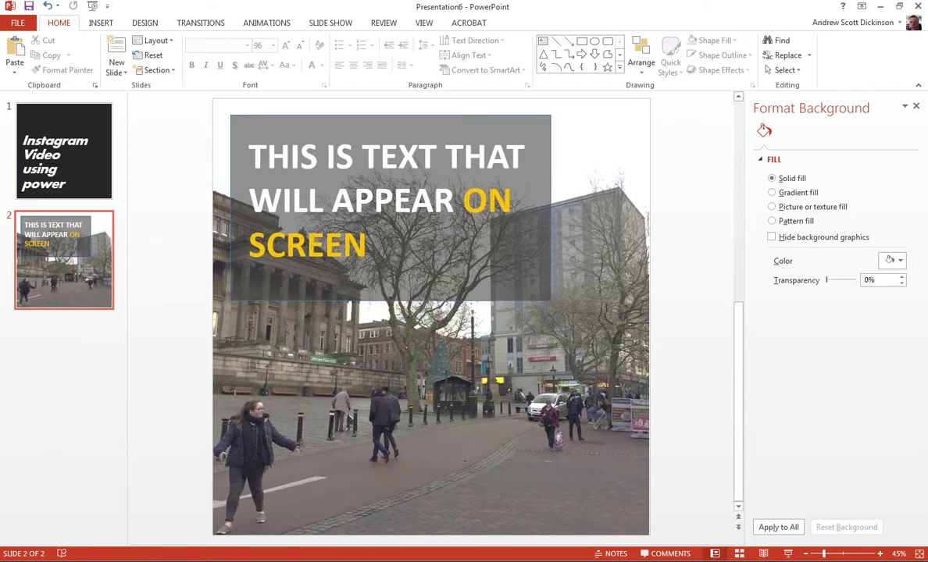
left_click(414, 130)
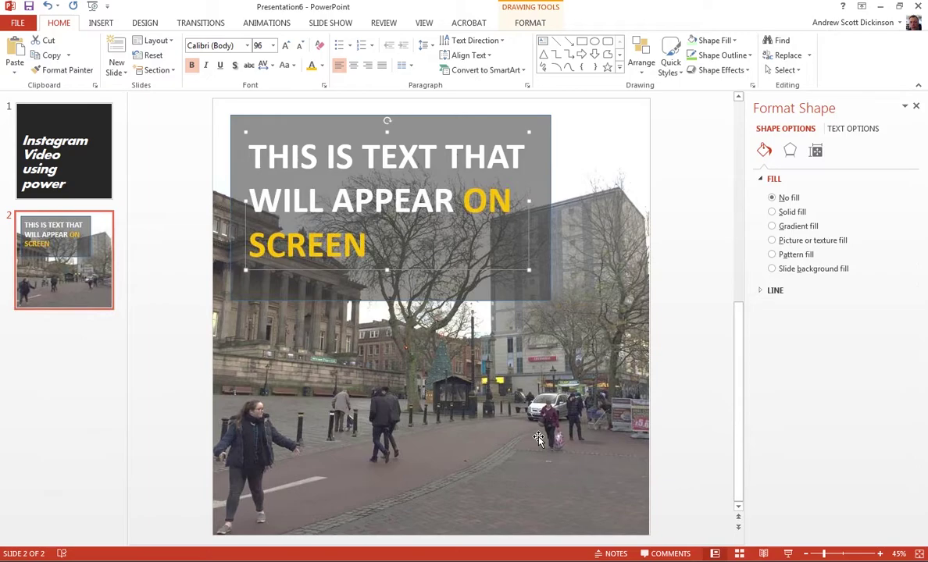
left_click(143, 379)
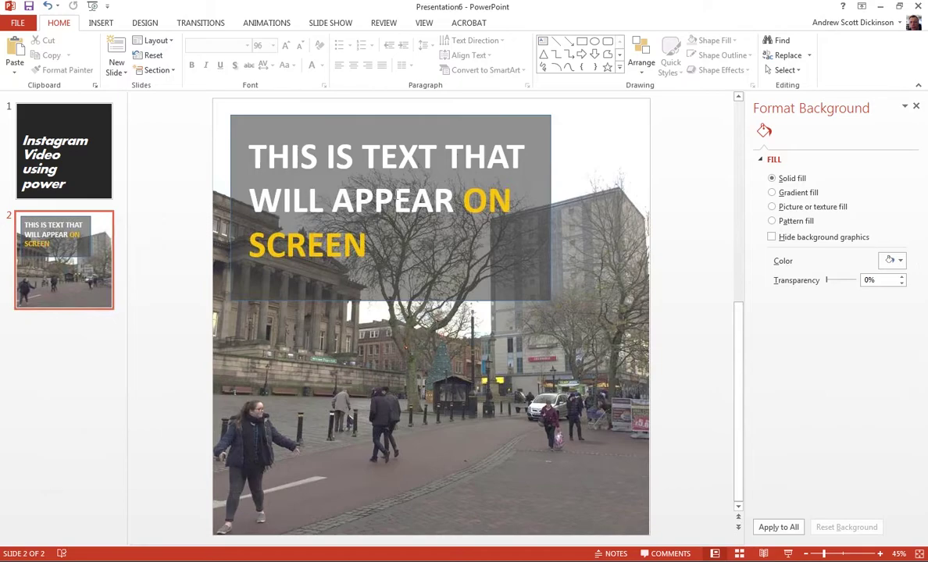
left_click(471, 156)
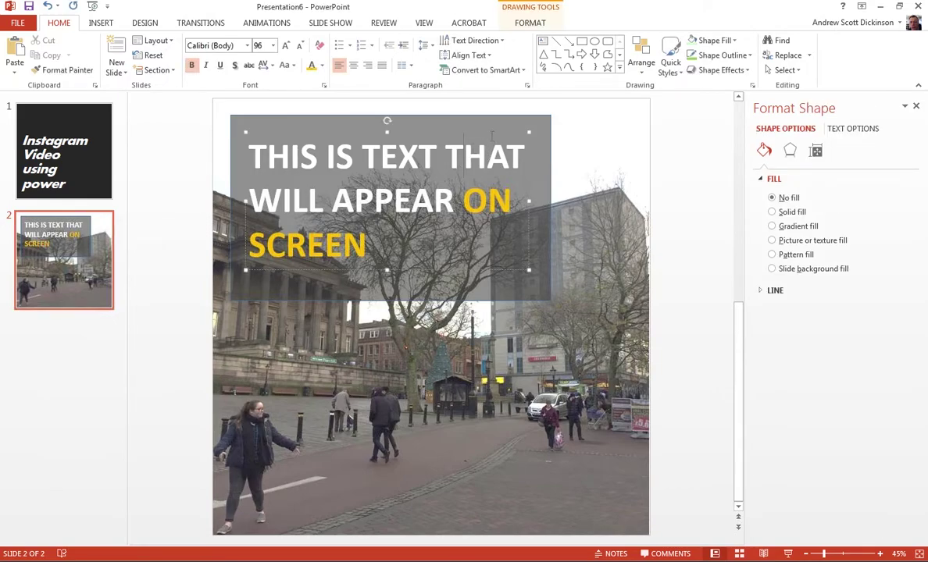
left_click(491, 134)
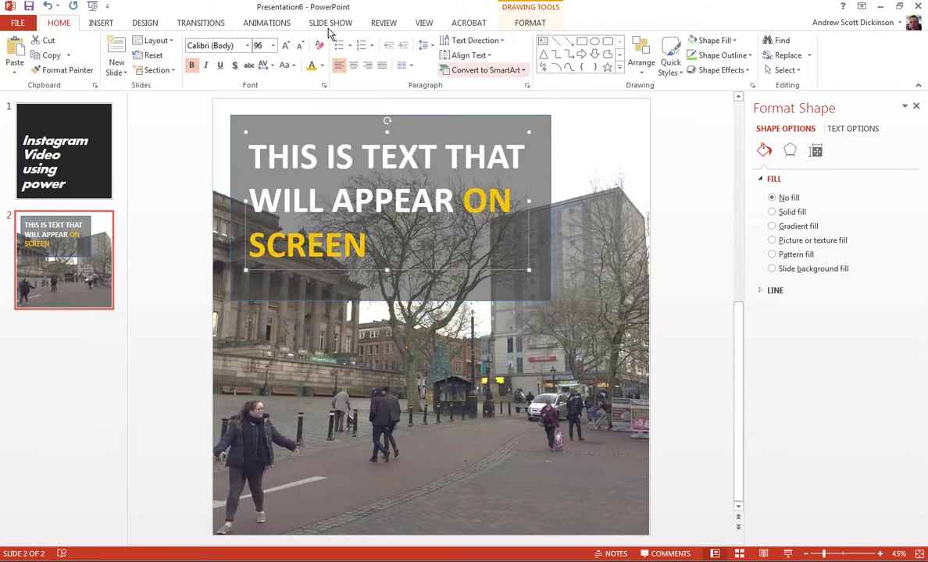
left_click(262, 23)
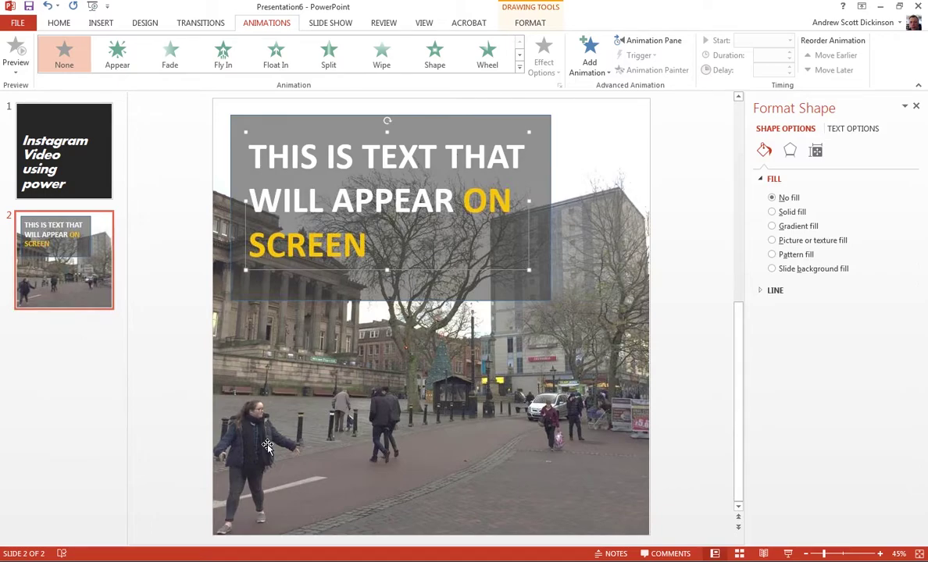
left_click(123, 61)
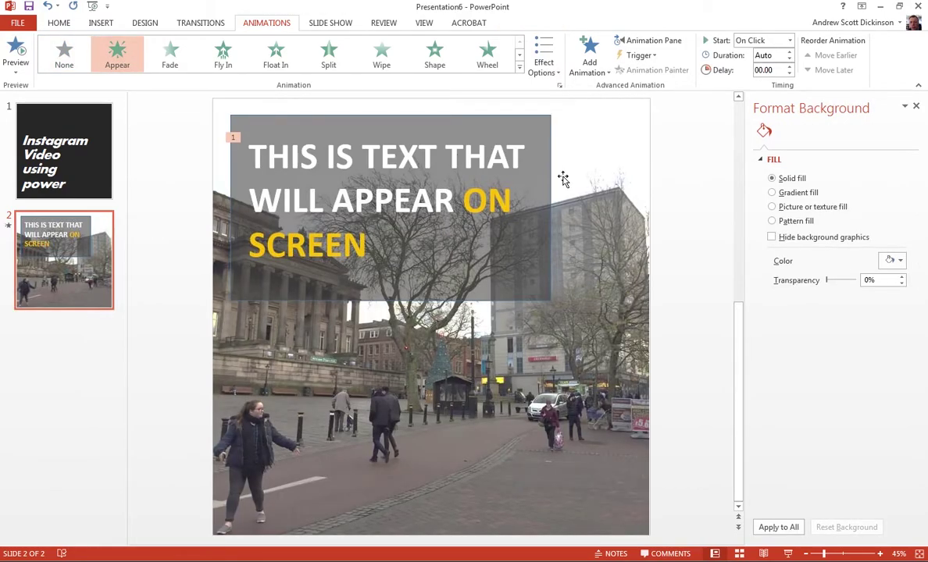
Show the Animation Pane for the overlay text box and close the Format Shape pane
left_click(481, 139)
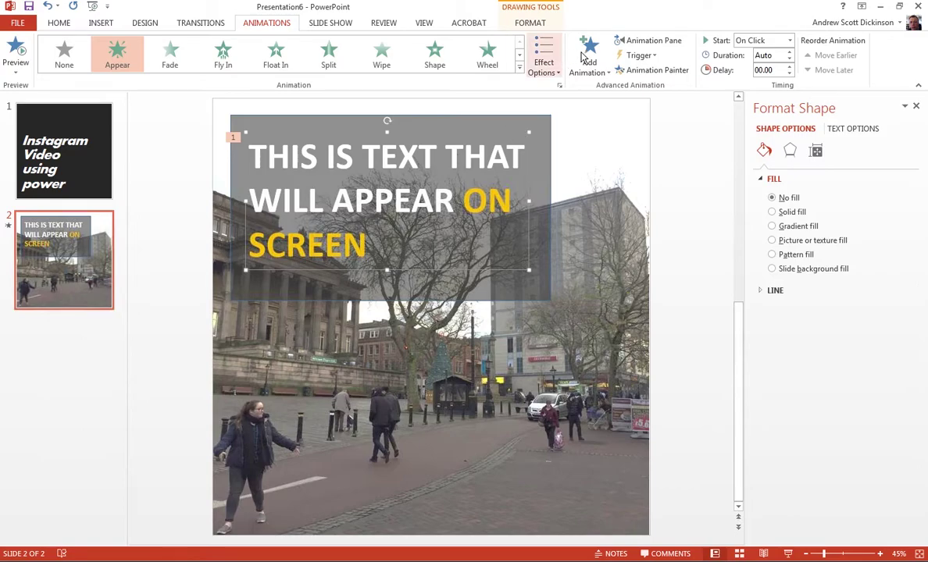
left_click(646, 42)
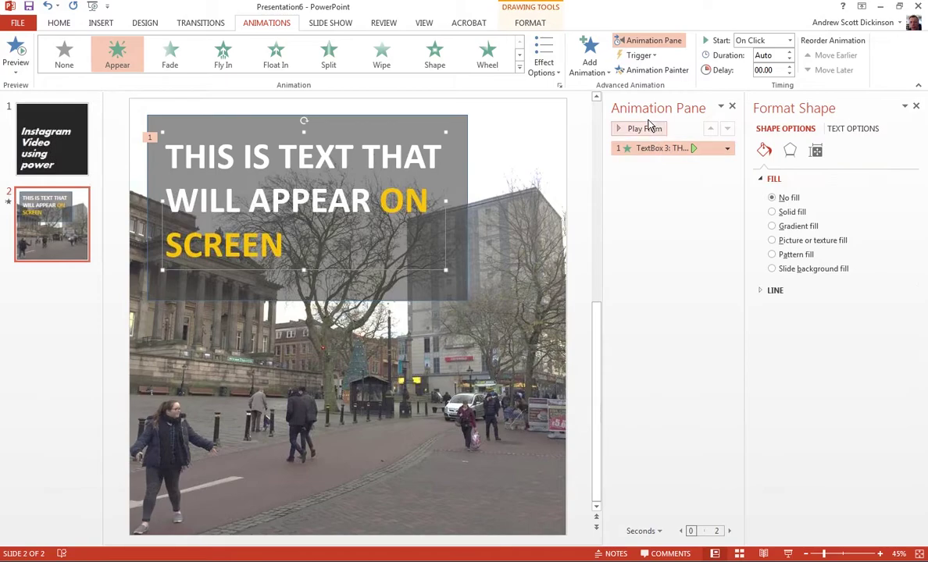
left_click(916, 107)
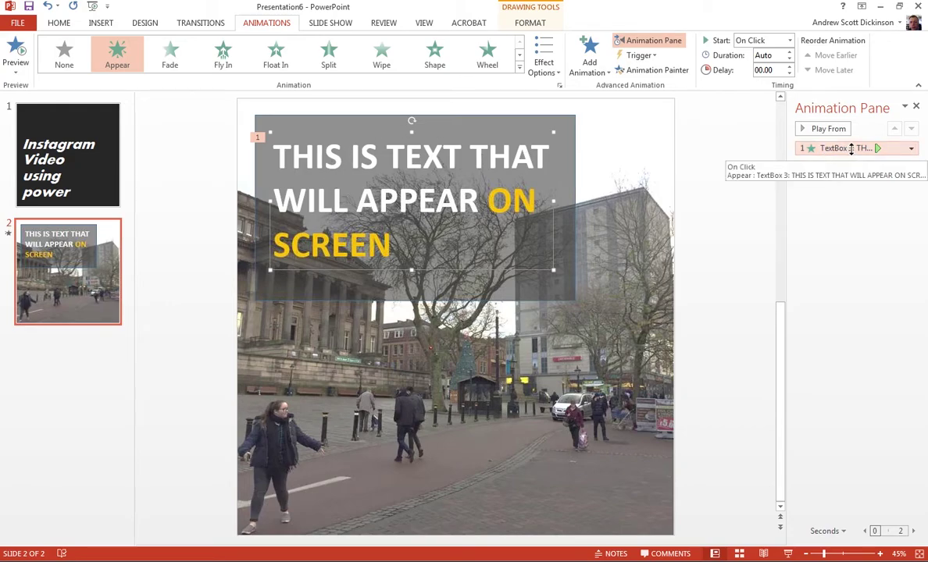
Set the overlay text's Appear effect to animate by word, with a 0.5 second delay between words
right_click(852, 151)
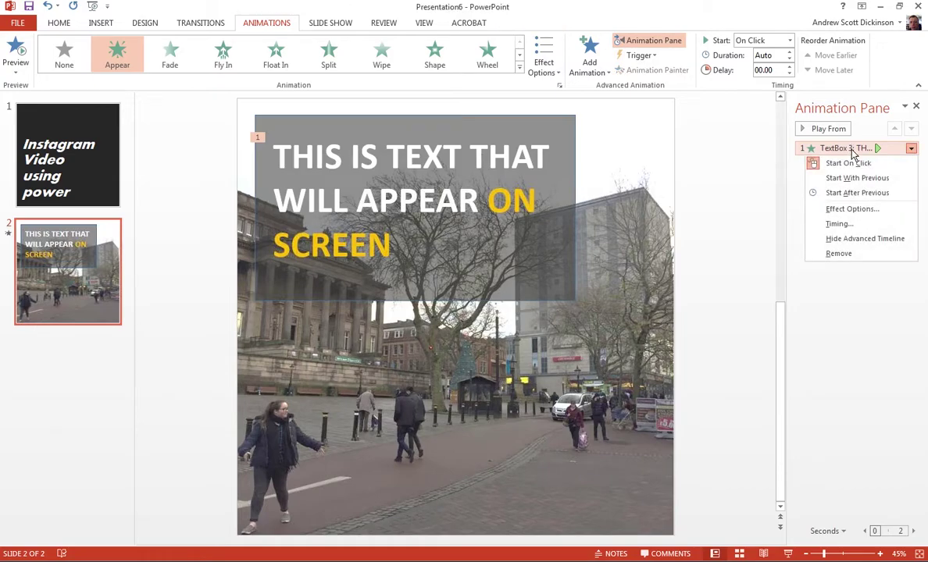
left_click(851, 210)
left_click_drag(514, 190, 767, 190)
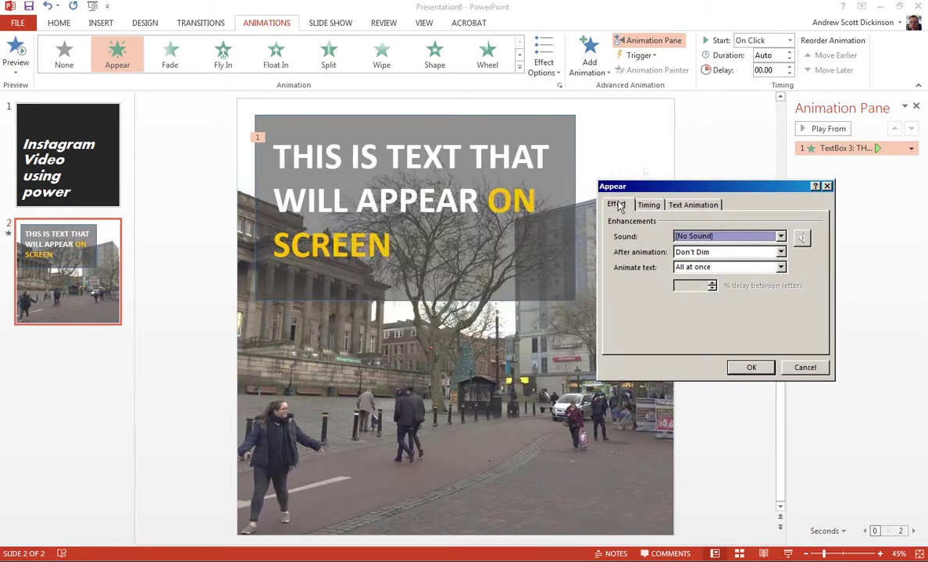
left_click(690, 268)
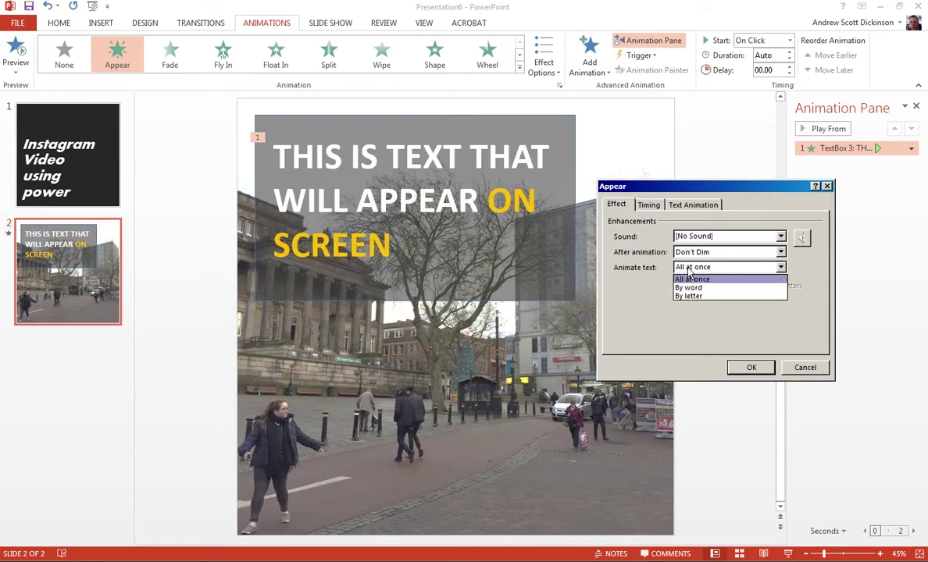
left_click(695, 287)
left_click(691, 287)
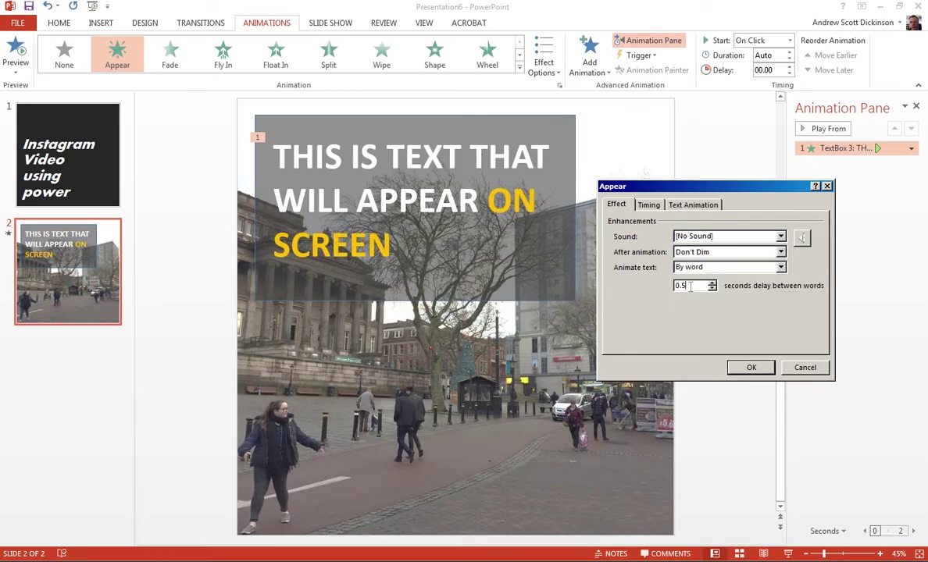
left_click(752, 368)
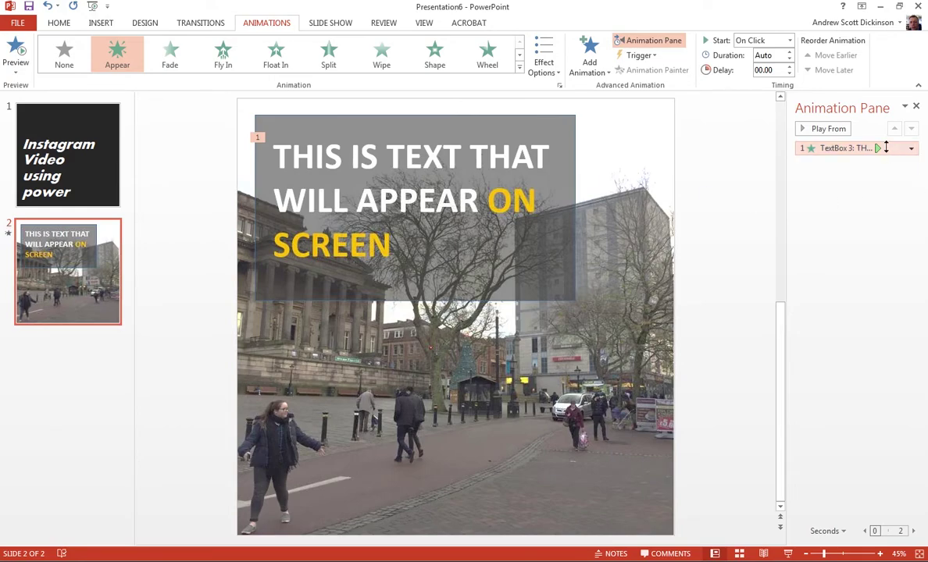
Edit the delay between words in the effect options of the overlay text's Appear animation
left_click(910, 147)
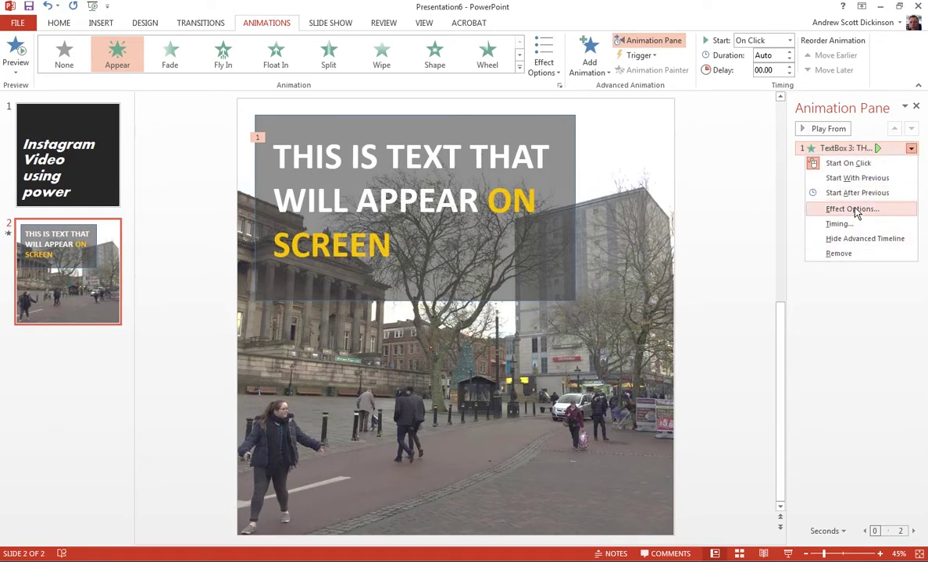
left_click(855, 210)
left_click(688, 285)
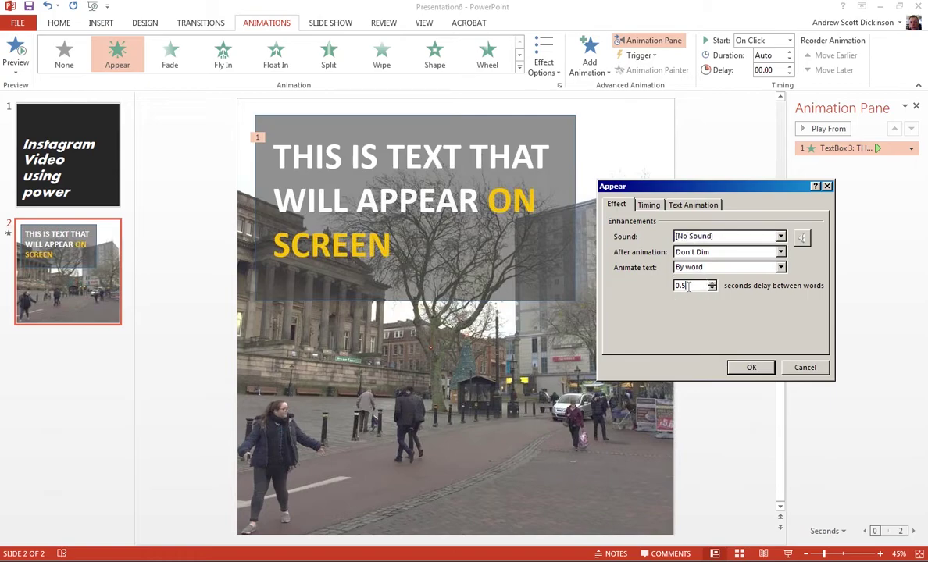
key("BackSpace")
left_click(750, 367)
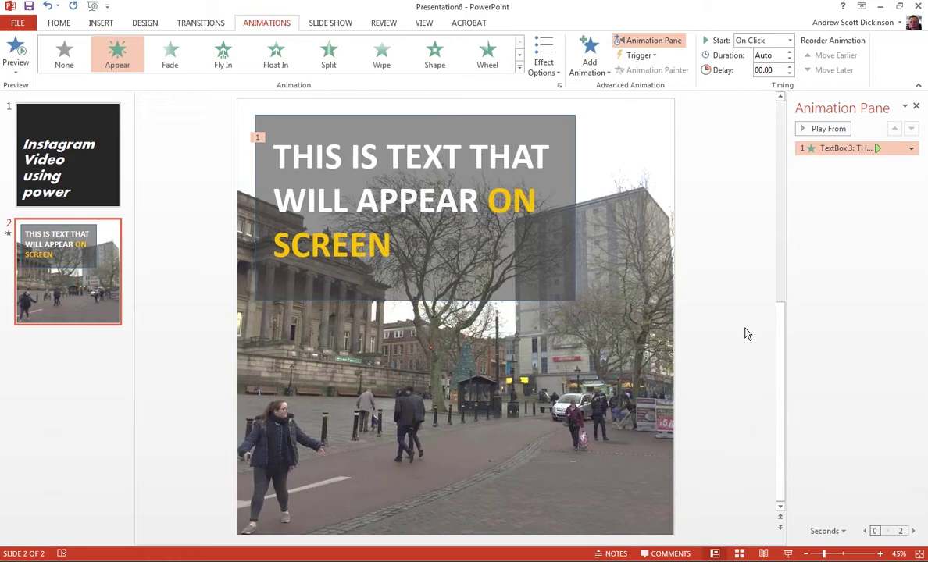
Set the title slide to advance automatically after 4 seconds instead of on a mouse click
left_click(92, 114)
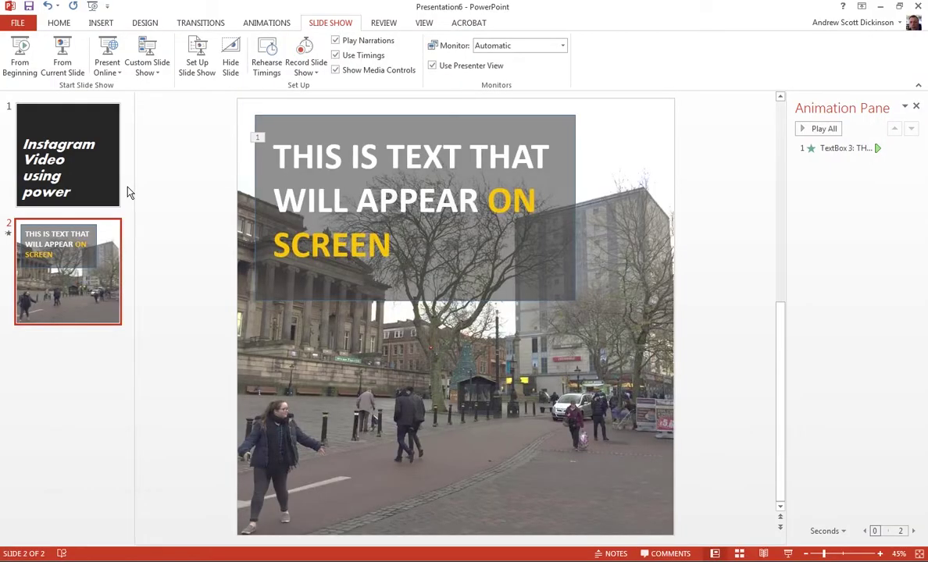
left_click(92, 135)
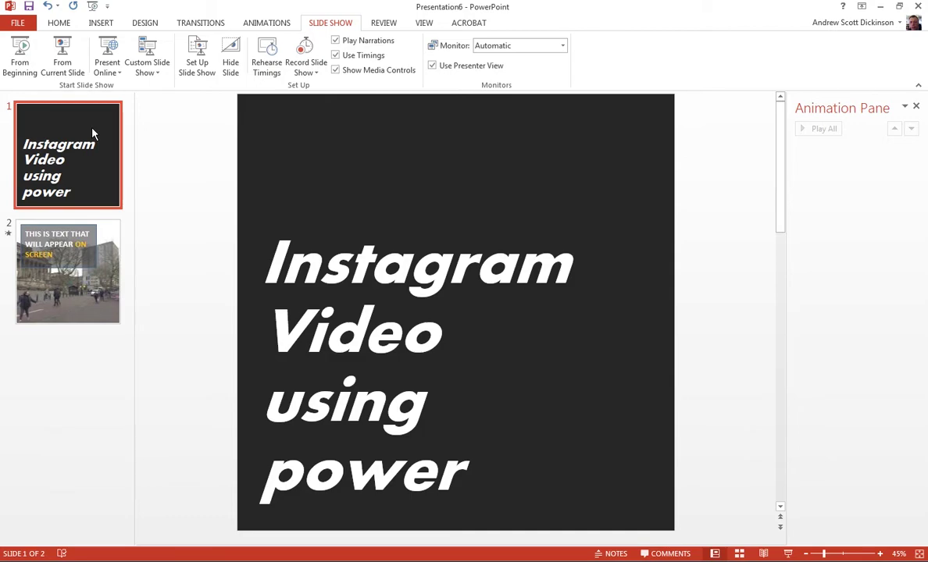
left_click(61, 23)
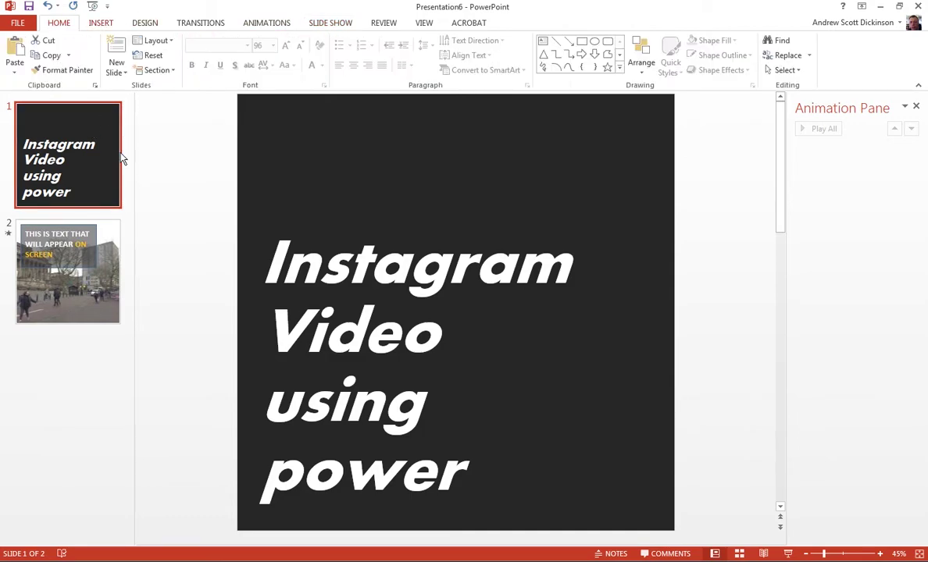
left_click(87, 121)
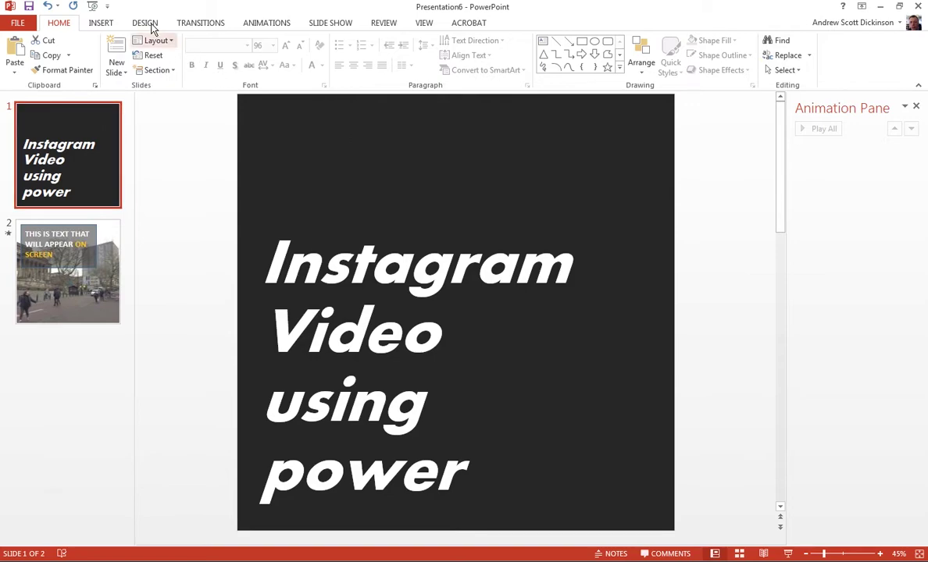
left_click(200, 24)
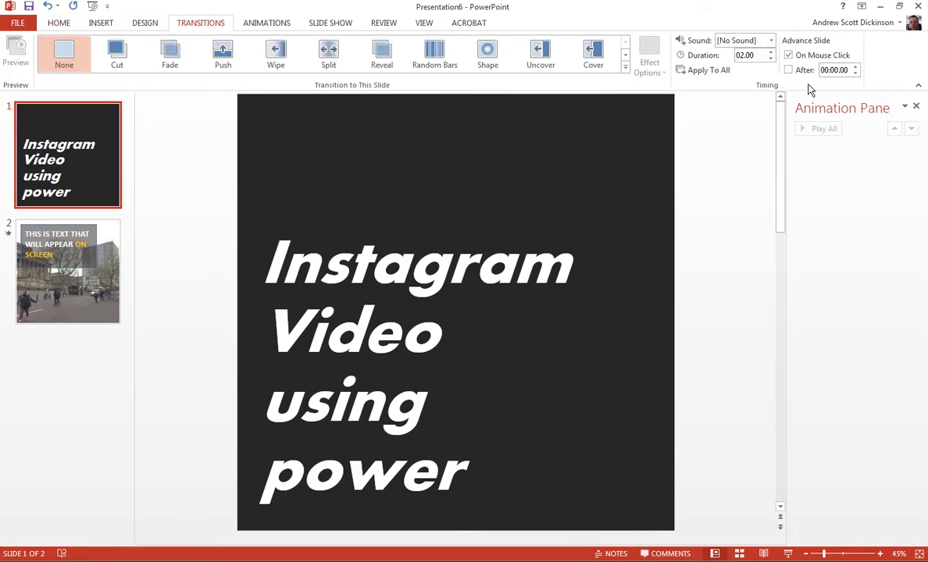
left_click(789, 55)
left_click(804, 71)
left_click(856, 67)
left_click(856, 68)
left_click(856, 67)
left_click(856, 67)
left_click(856, 67)
left_click(856, 74)
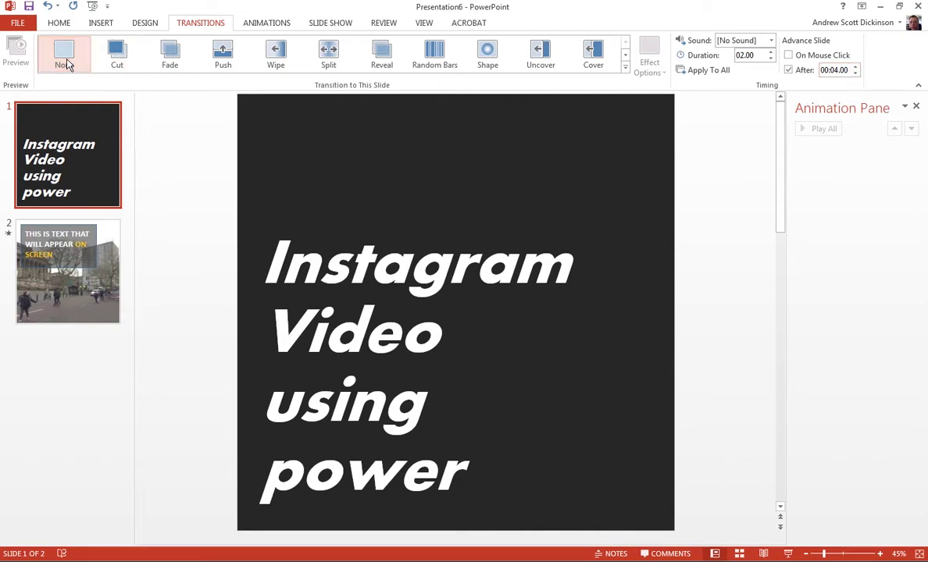
Apply the Push transition to the photo slide
left_click(312, 27)
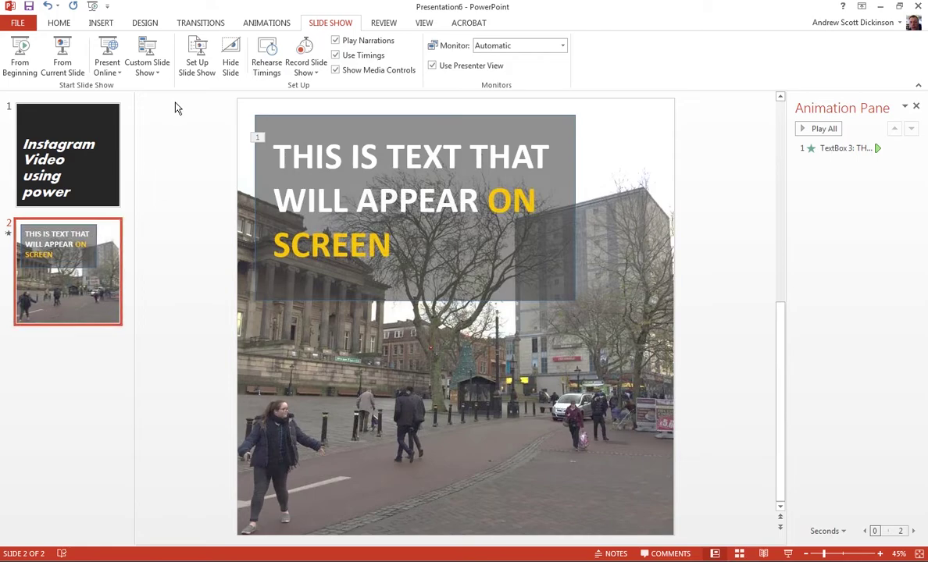
left_click(199, 22)
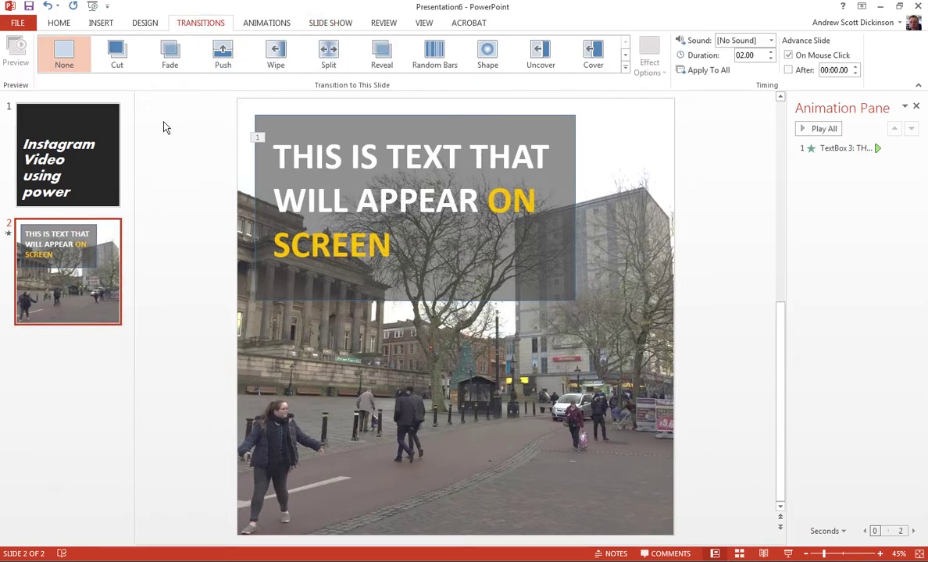
left_click(223, 60)
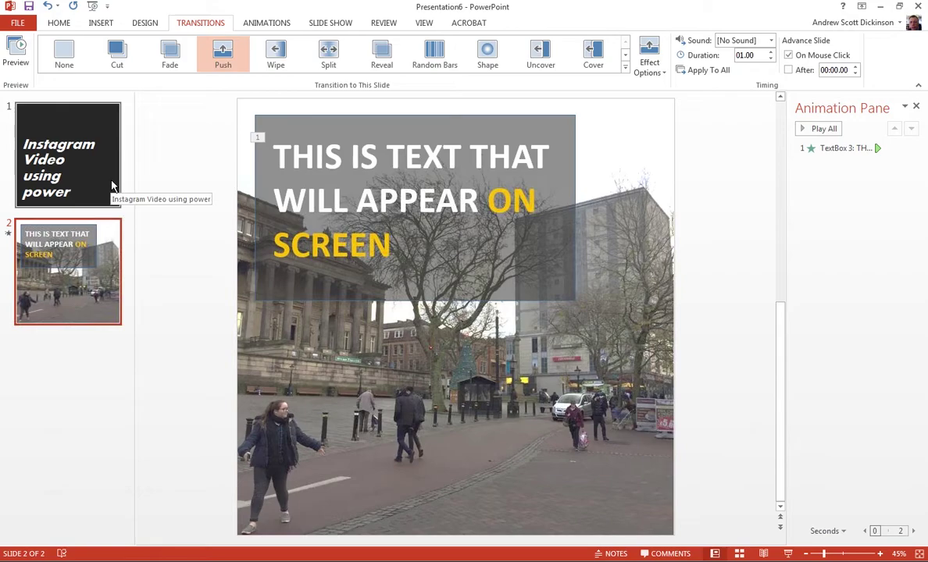
Try the Cover and Shape transitions on the photo slide and return it to Push
left_click(112, 183)
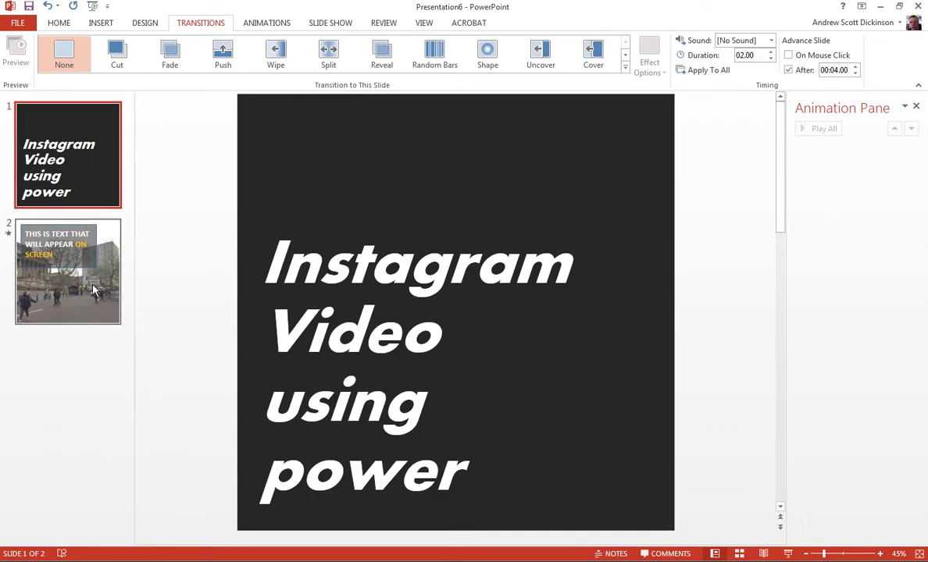
left_click(110, 314)
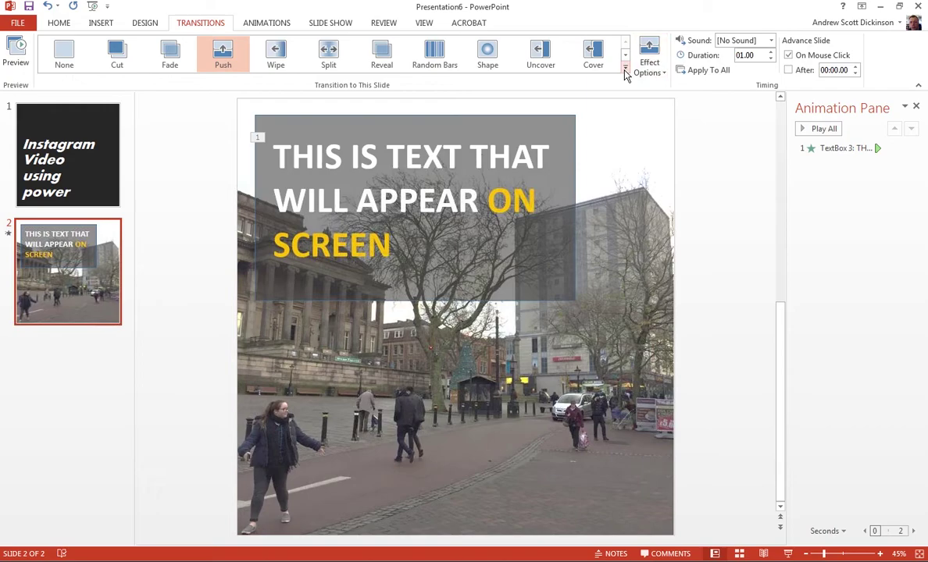
left_click(593, 56)
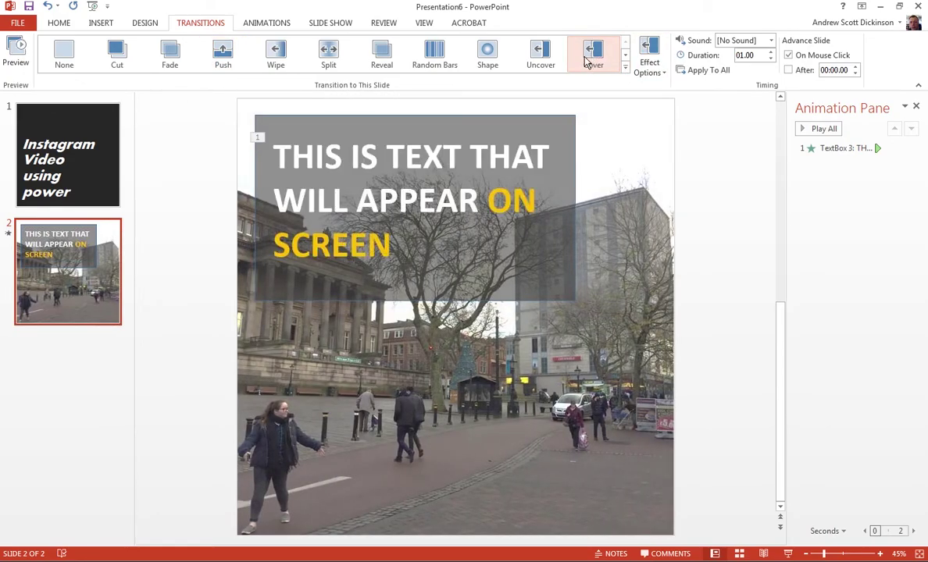
left_click(223, 55)
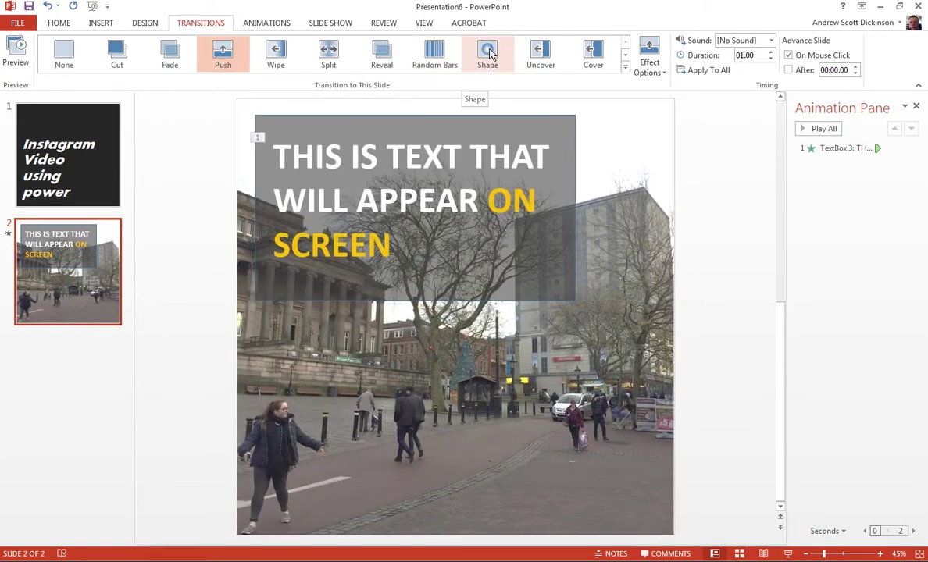
left_click(488, 52)
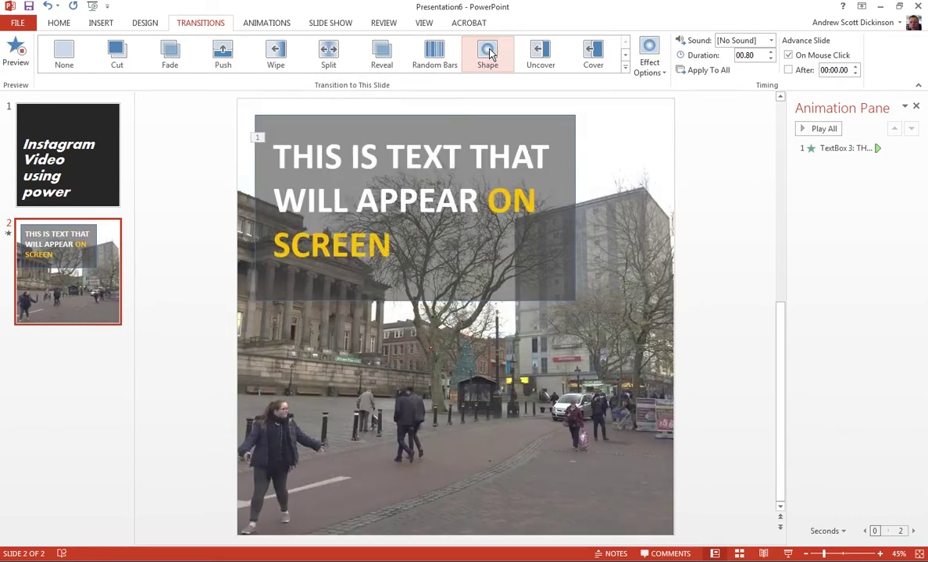
left_click(223, 54)
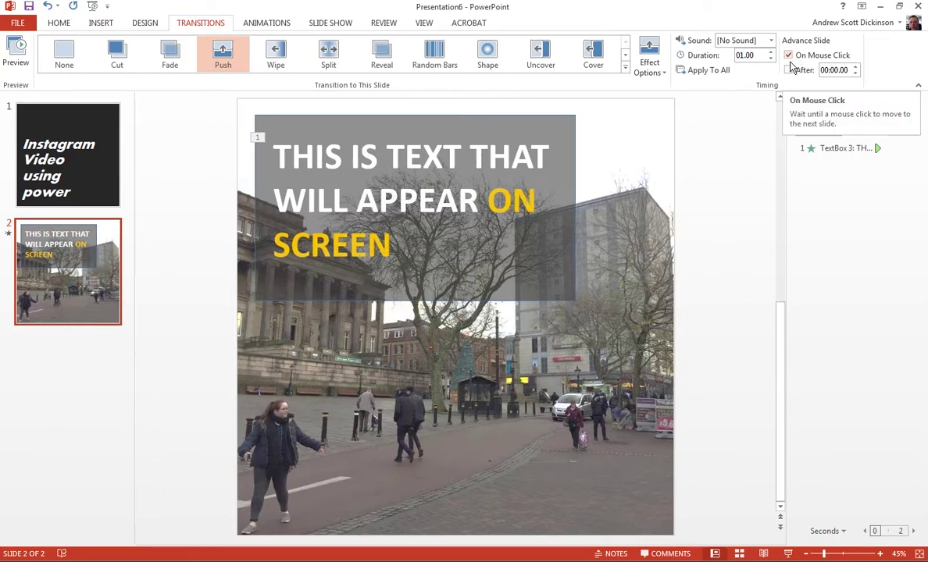
Select the overlay text box on the photo slide and make the Animation Pane narrower
left_click(542, 132)
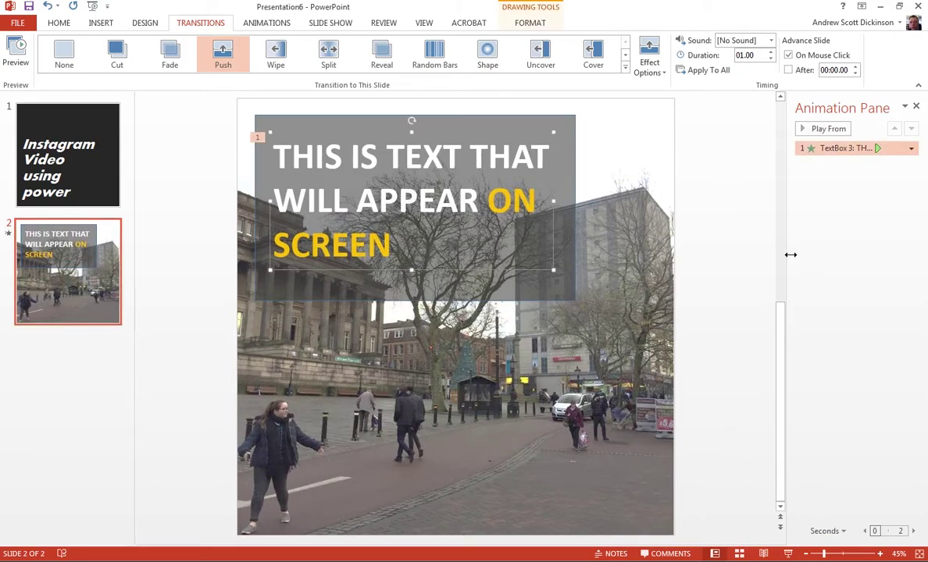
left_click_drag(791, 254, 749, 246)
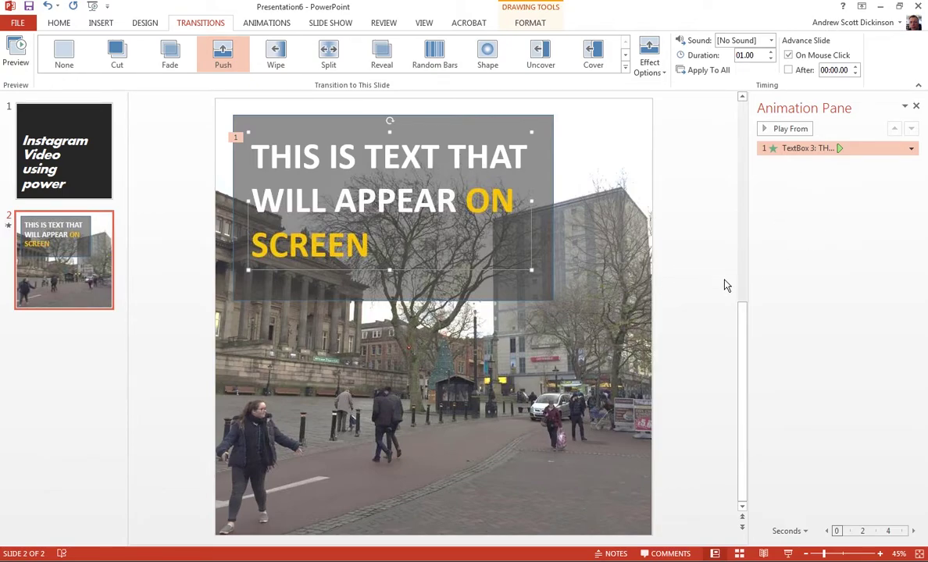
left_click_drag(750, 281, 857, 301)
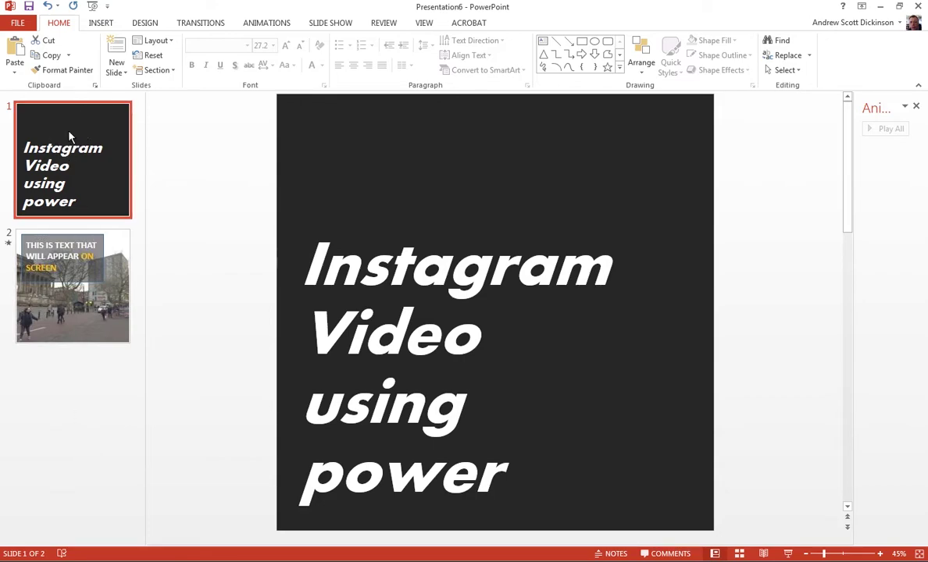
Insert the Street MP3 audio file from the Preston Images folder onto the title slide
left_click(101, 23)
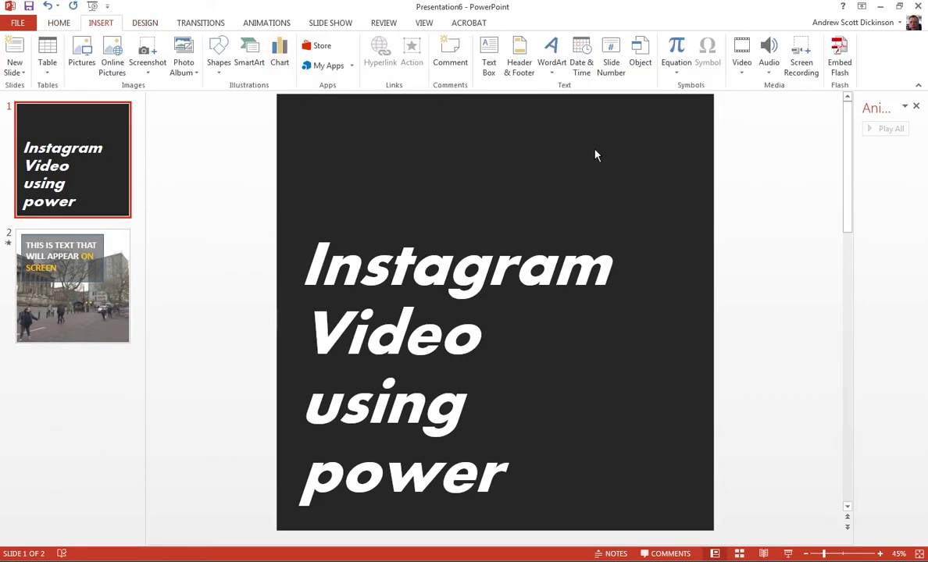
left_click(770, 74)
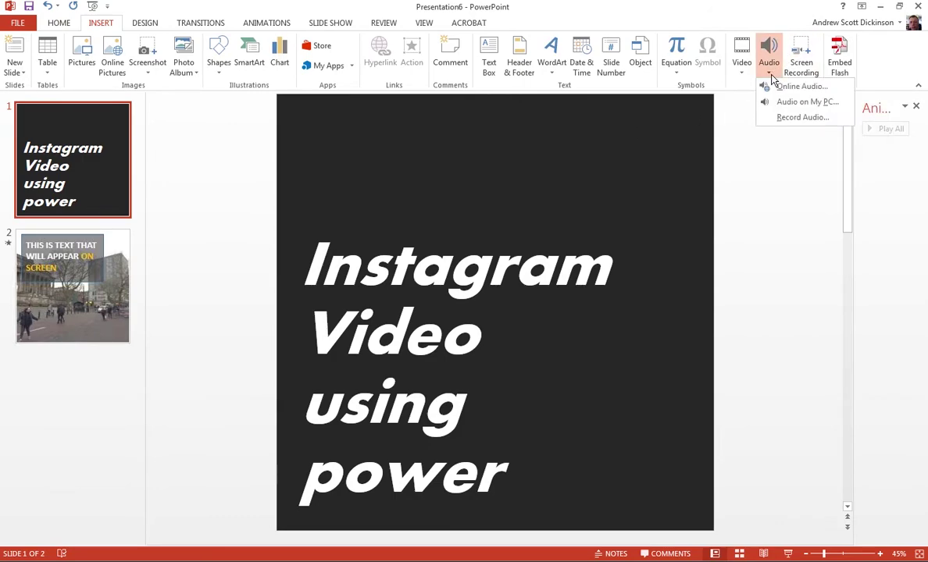
left_click(785, 102)
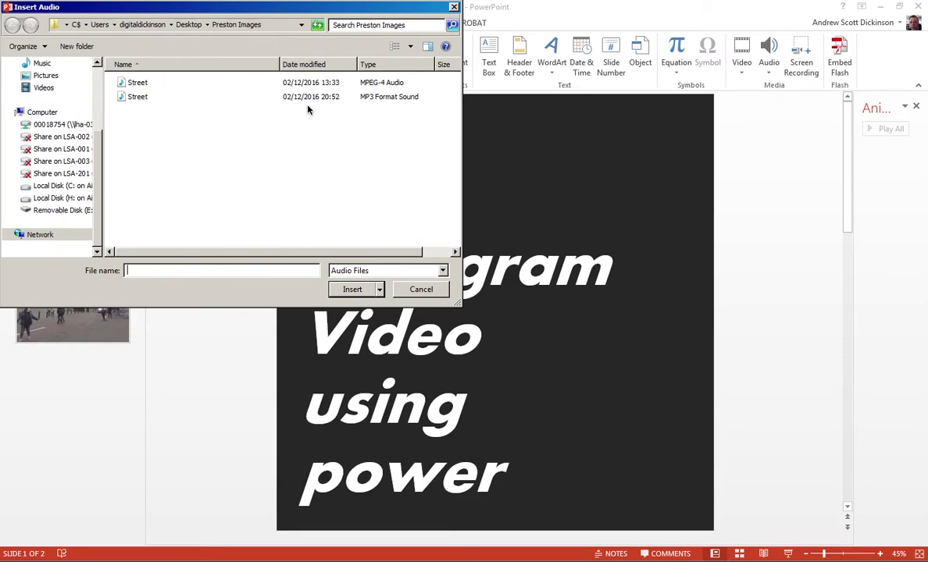
left_click(374, 97)
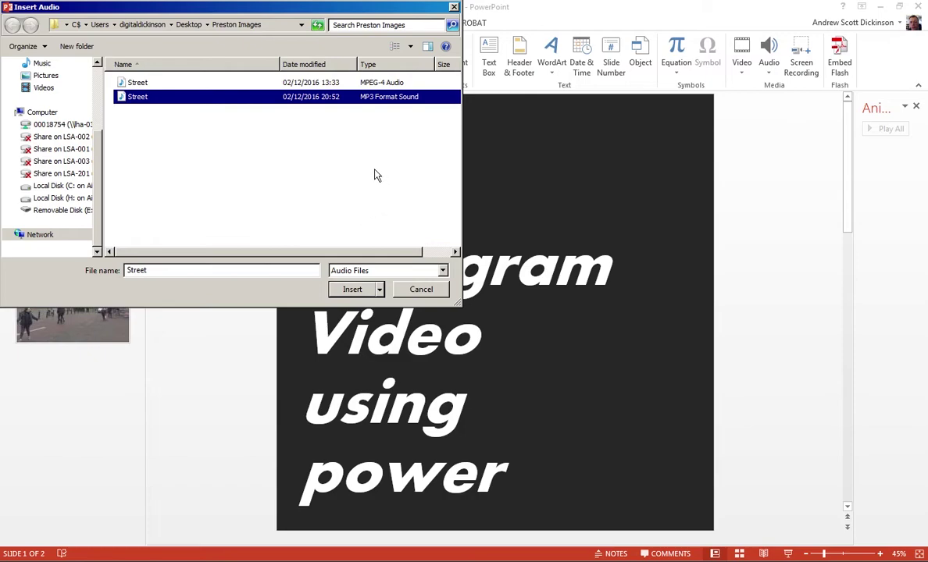
left_click(353, 291)
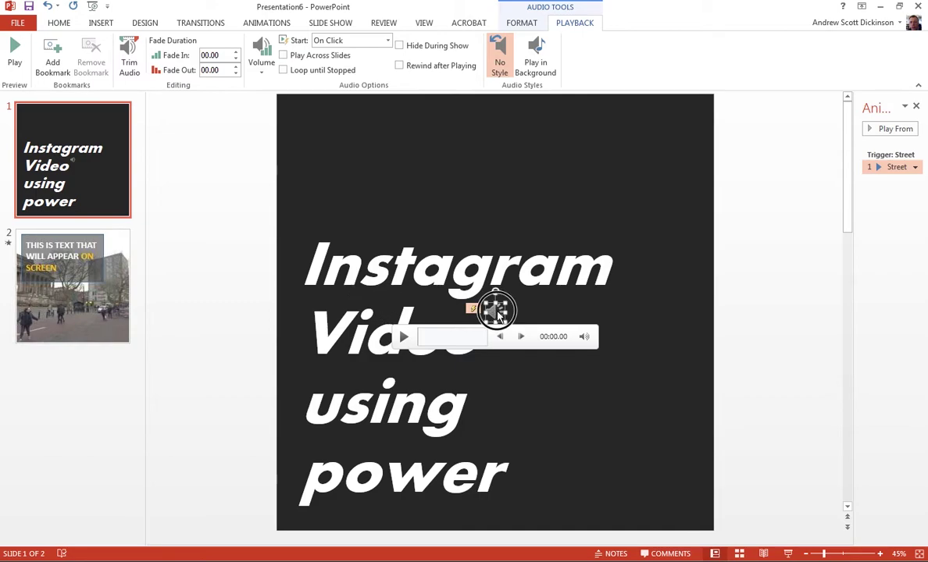
Set the audio clip's fade-in to 00.75 and move its icon to the upper-left corner of the title slide
left_click_drag(497, 309, 428, 160)
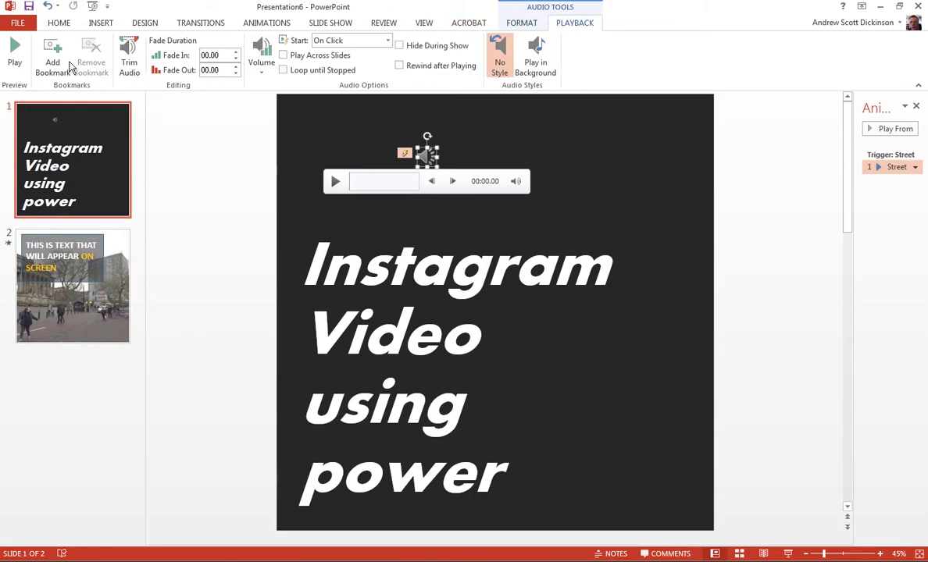
left_click(236, 52)
left_click(236, 65)
left_click_drag(426, 154, 313, 133)
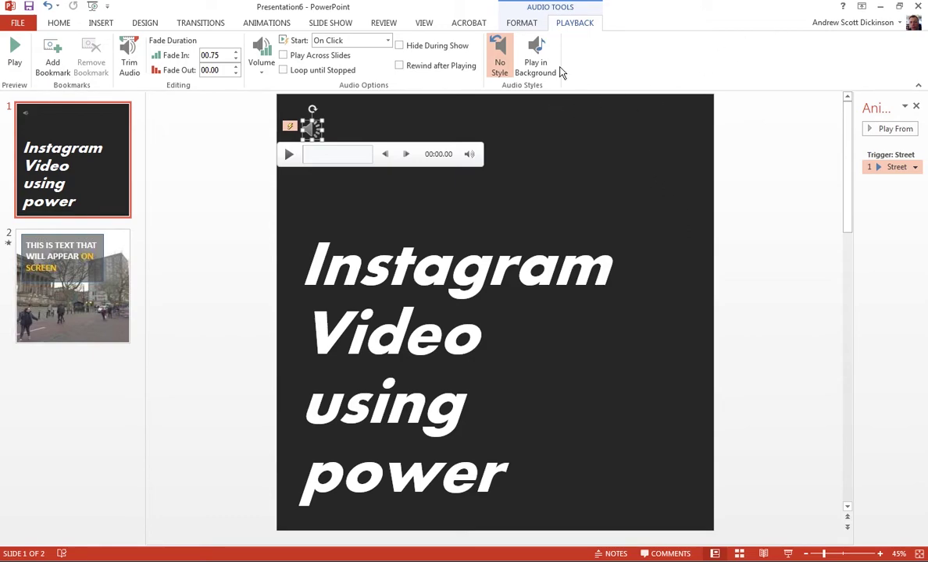
Make the audio play in the background with an automatic start and move its icon off the title slide
left_click(534, 57)
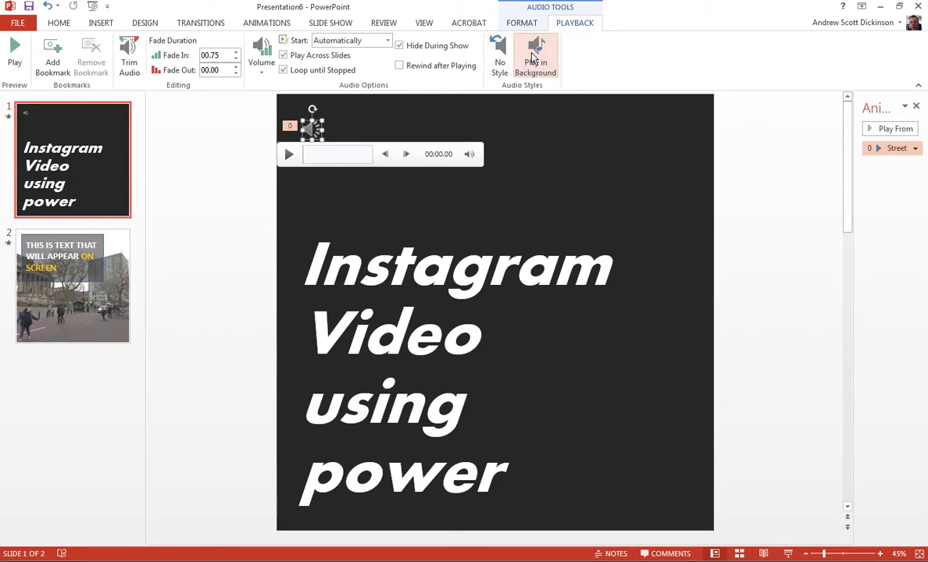
left_click(382, 40)
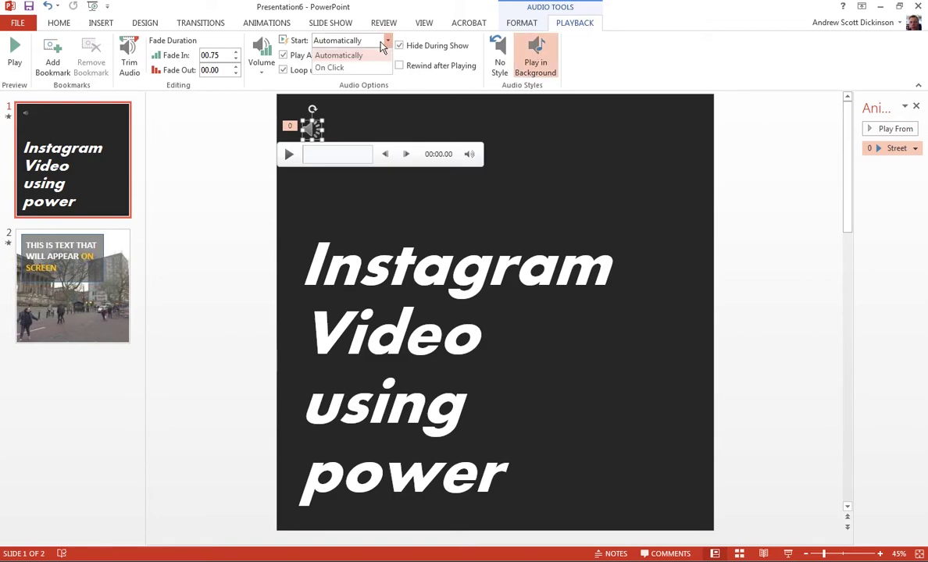
left_click(344, 60)
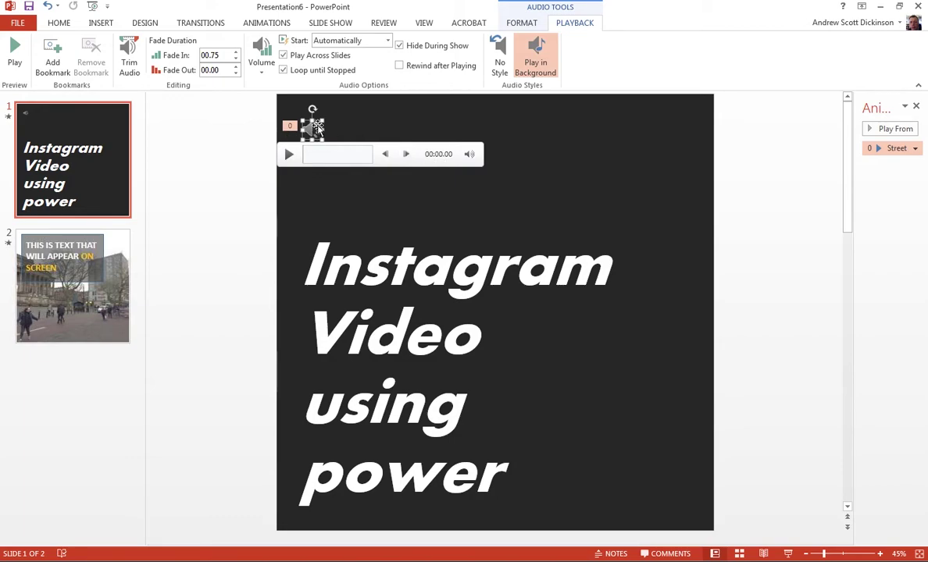
left_click_drag(317, 128, 199, 138)
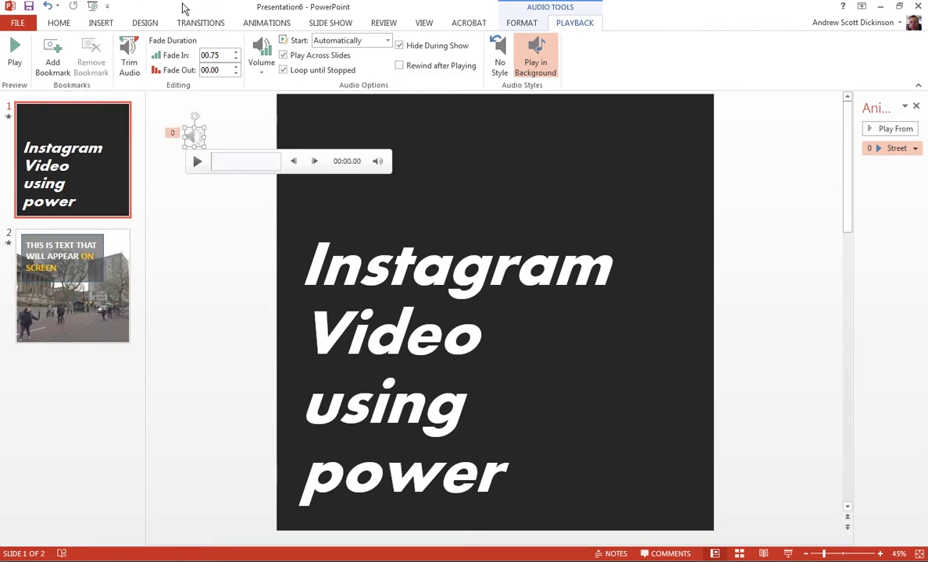
Insert the Street audio file from the computer onto the photo slide
left_click(329, 23)
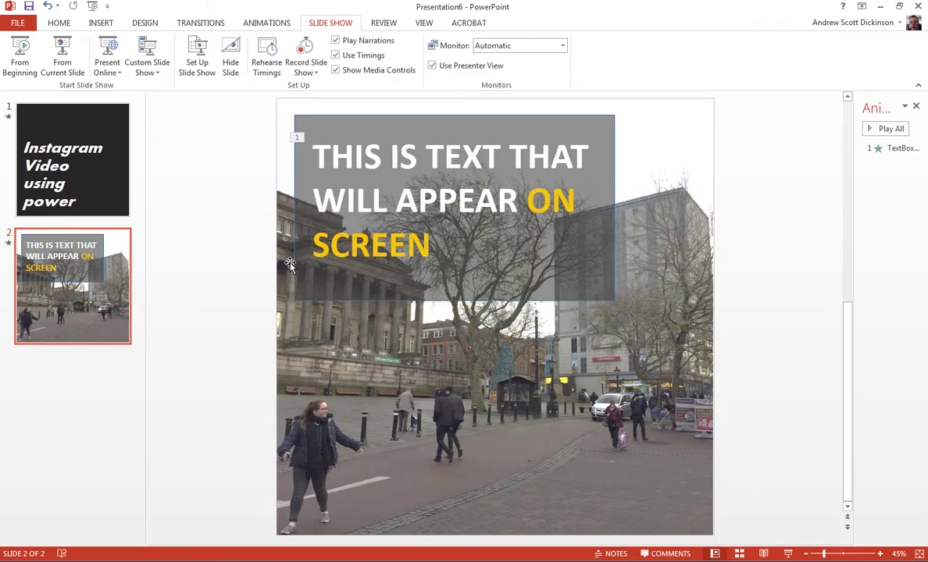
left_click(55, 144)
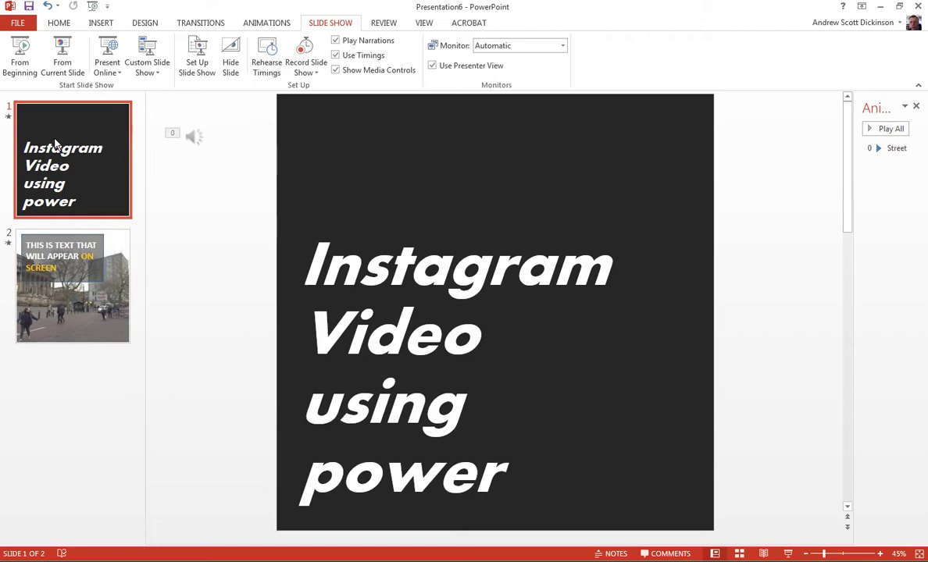
left_click(91, 294)
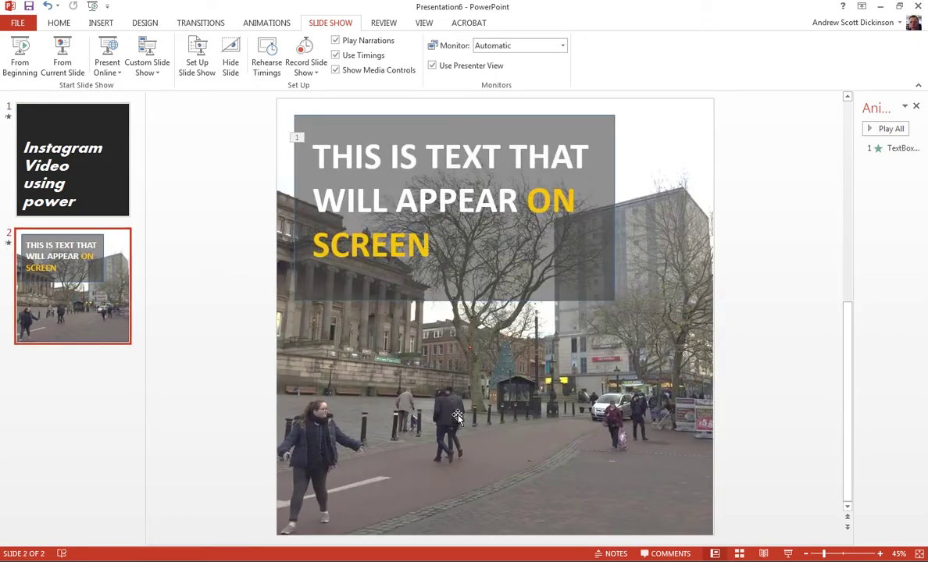
left_click(91, 20)
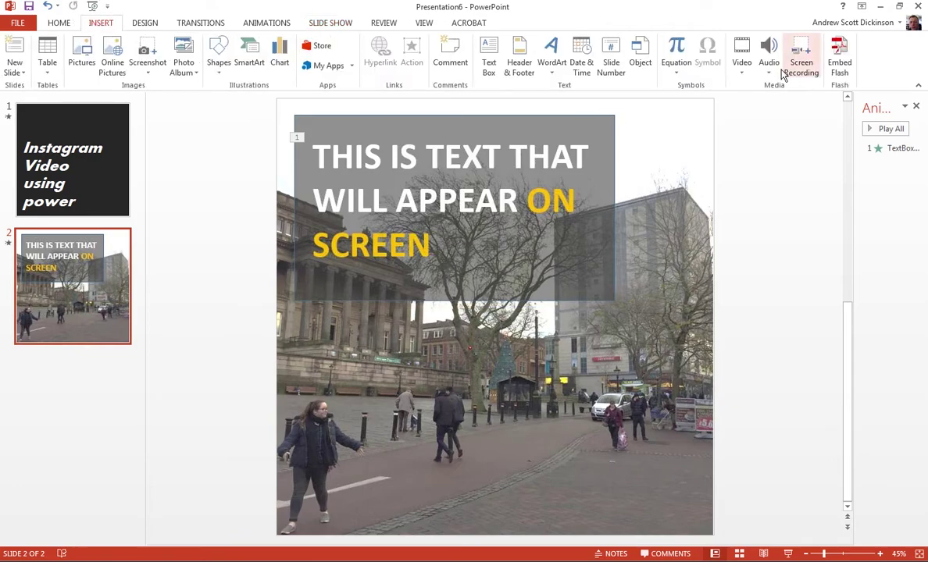
left_click(769, 61)
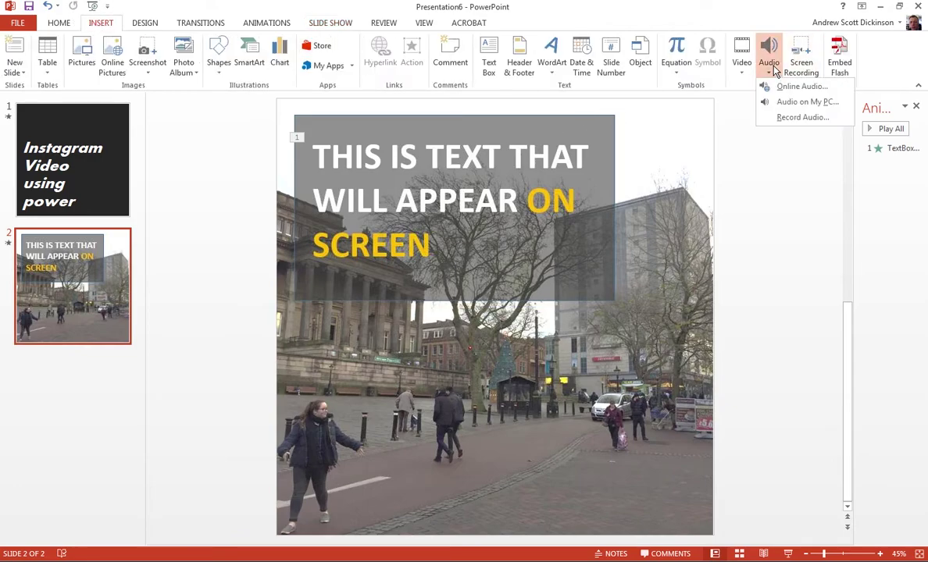
left_click(804, 103)
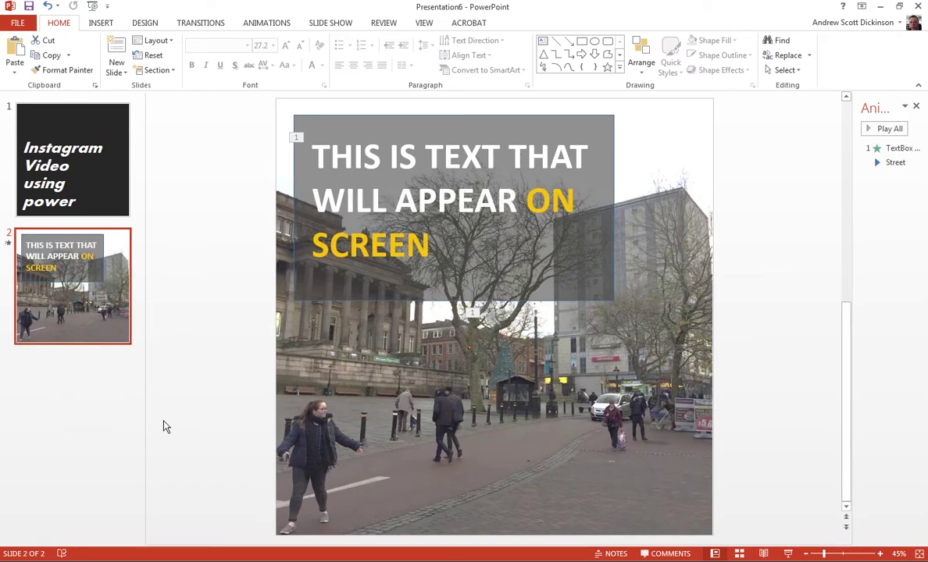
Set up a video export of the presentation in Computer & HD Displays quality at 720 x 720
left_click(17, 22)
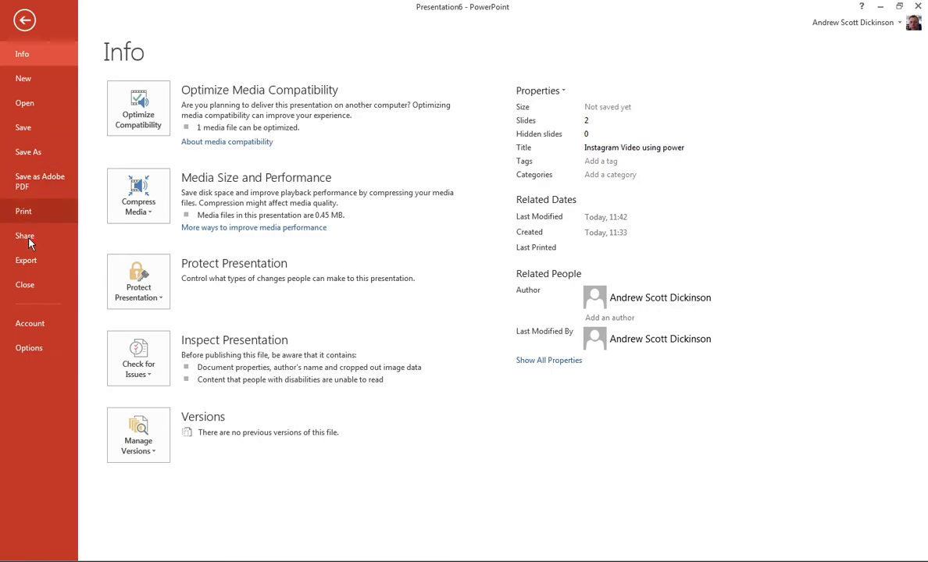
left_click(29, 269)
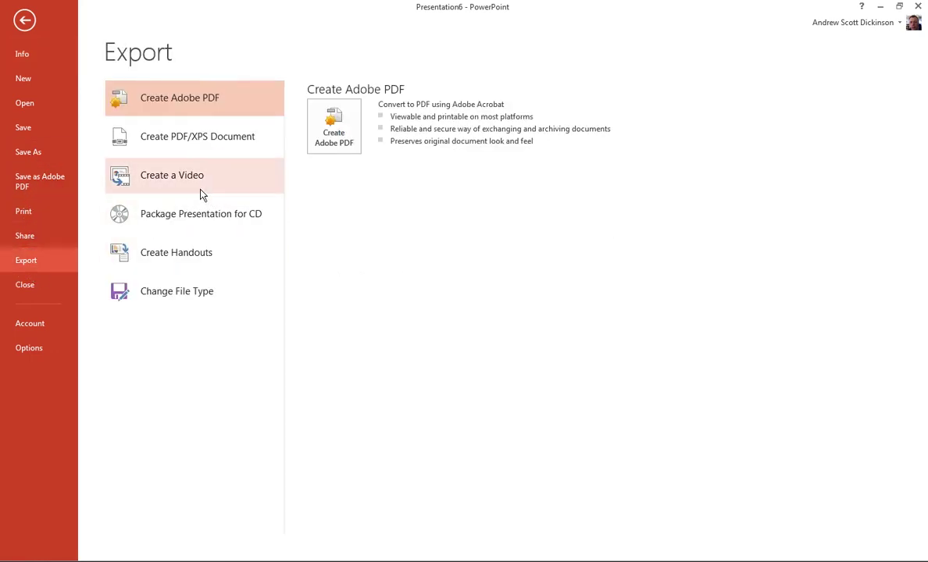
left_click(223, 185)
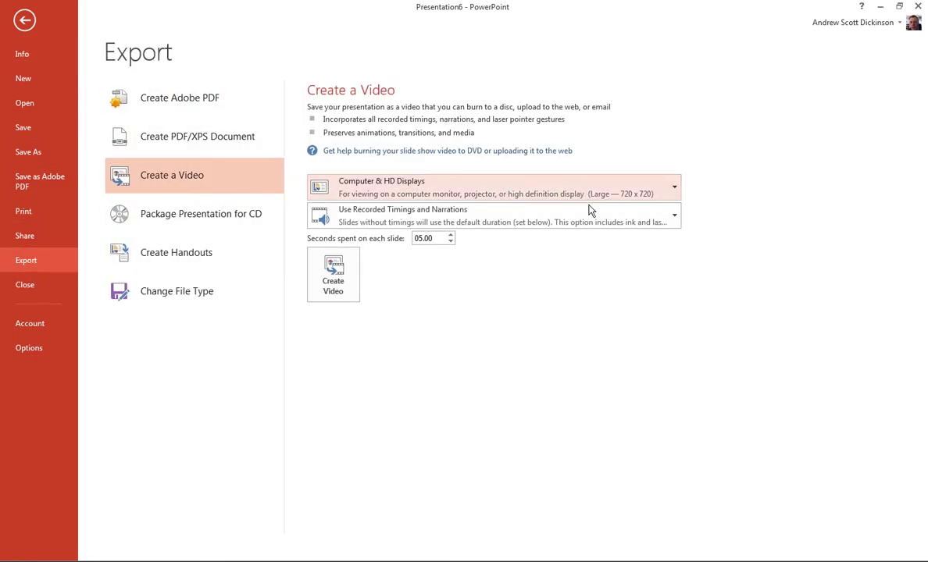
left_click(594, 192)
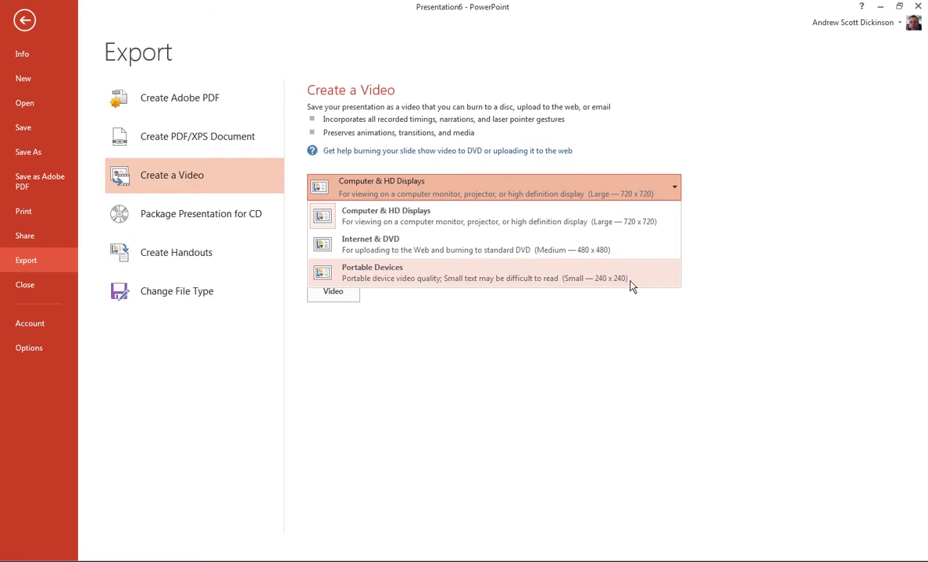
left_click(595, 216)
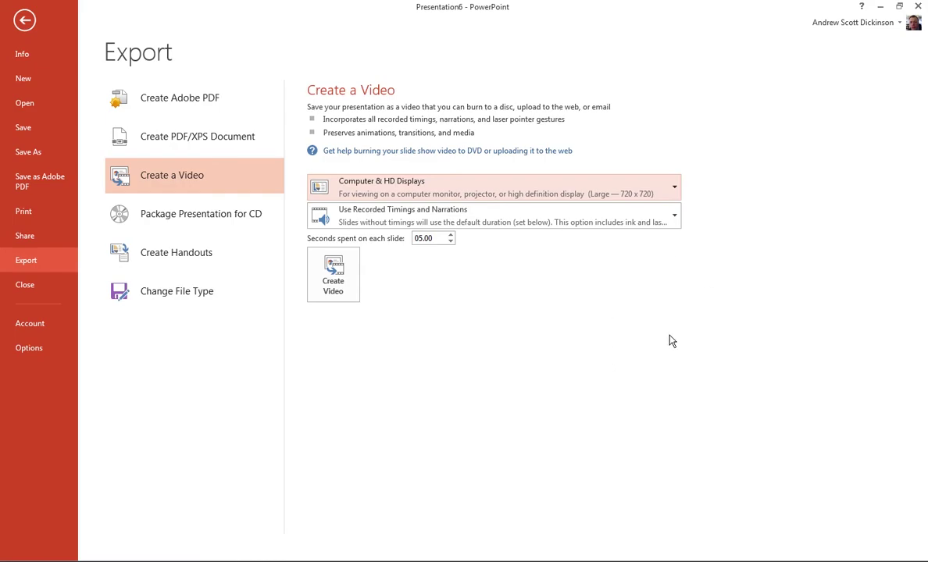
left_click(625, 196)
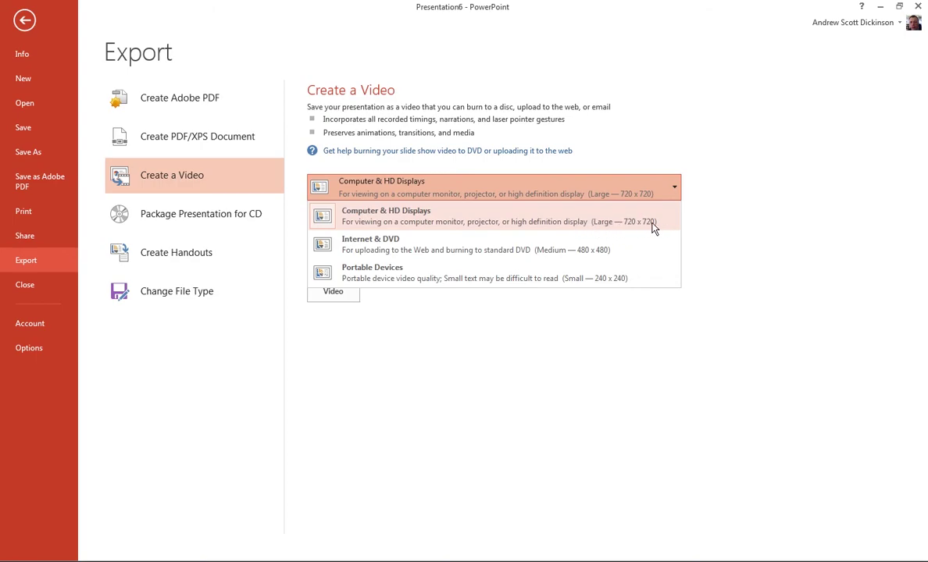
left_click(702, 242)
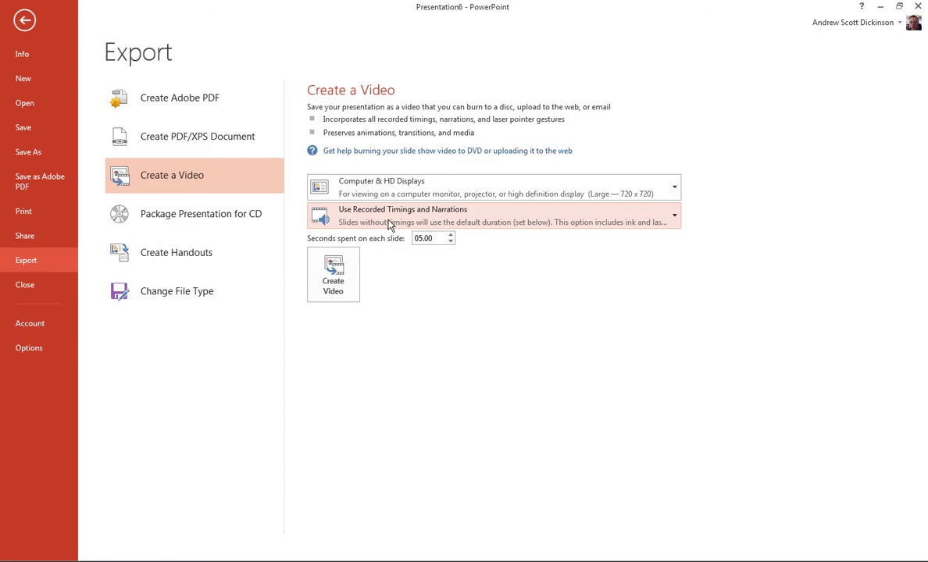
Create the video with recorded timings and narrations, saving it as the MPEG-4 file "Instagram Video using power" in the Preston Images folder
left_click(533, 224)
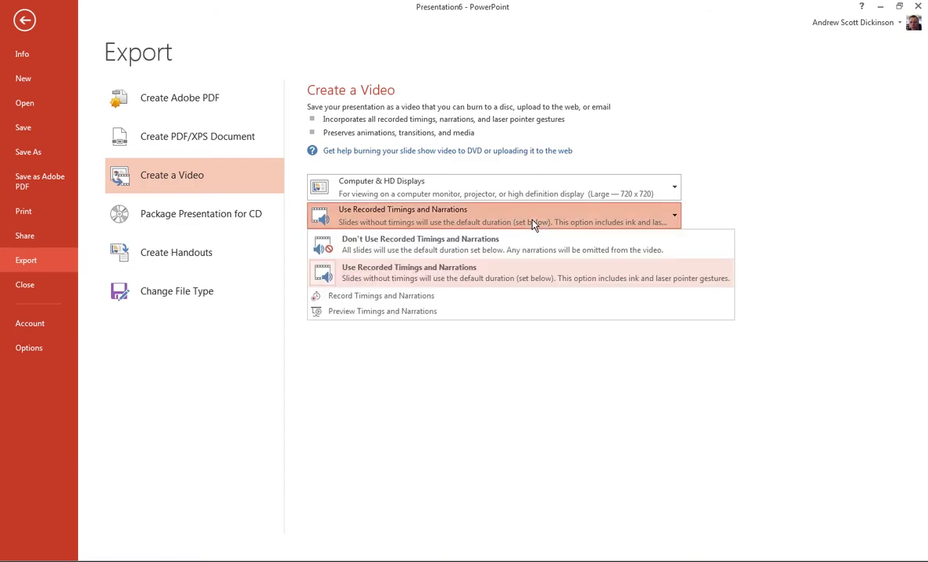
left_click(495, 284)
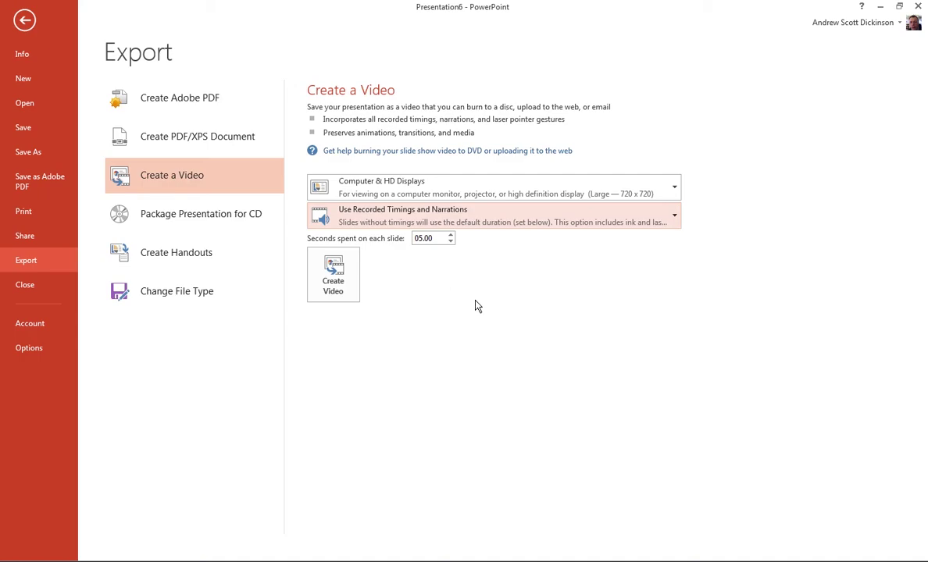
left_click(349, 288)
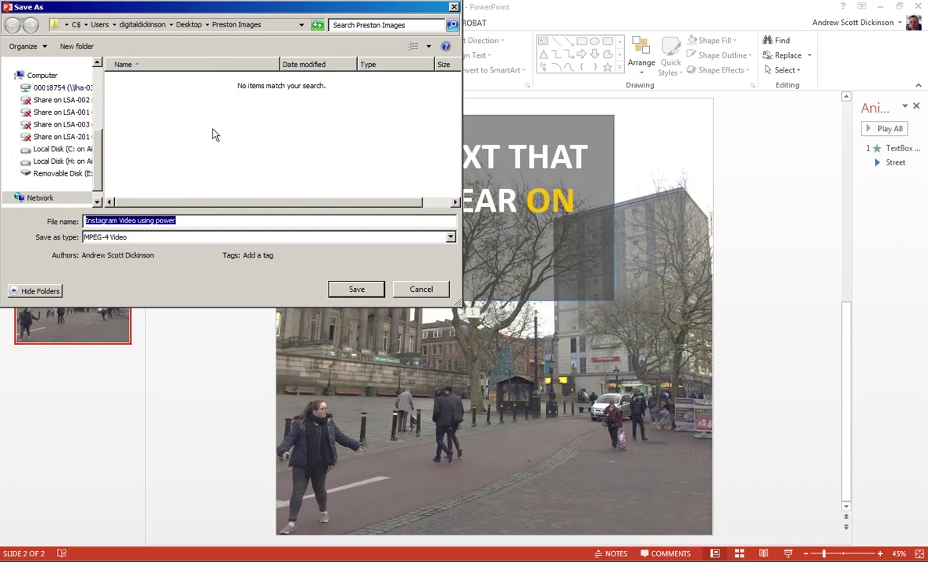
left_click(357, 289)
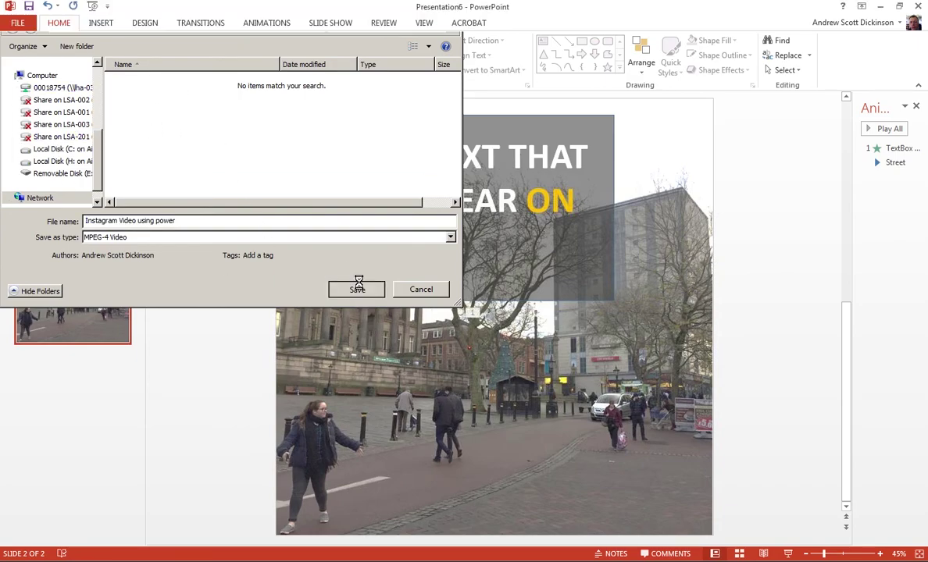